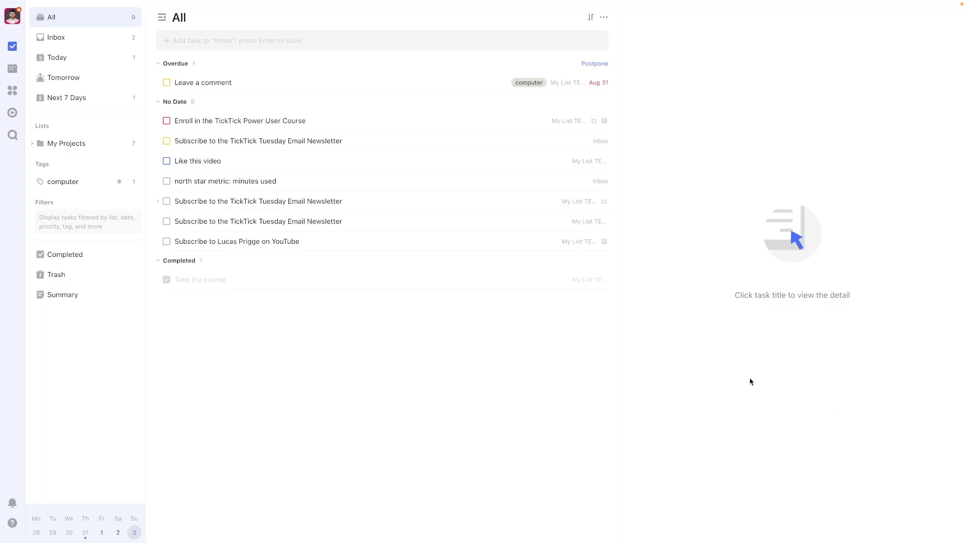
Switch on the Habit feature under Features in TickTick's settings.
click(12, 22)
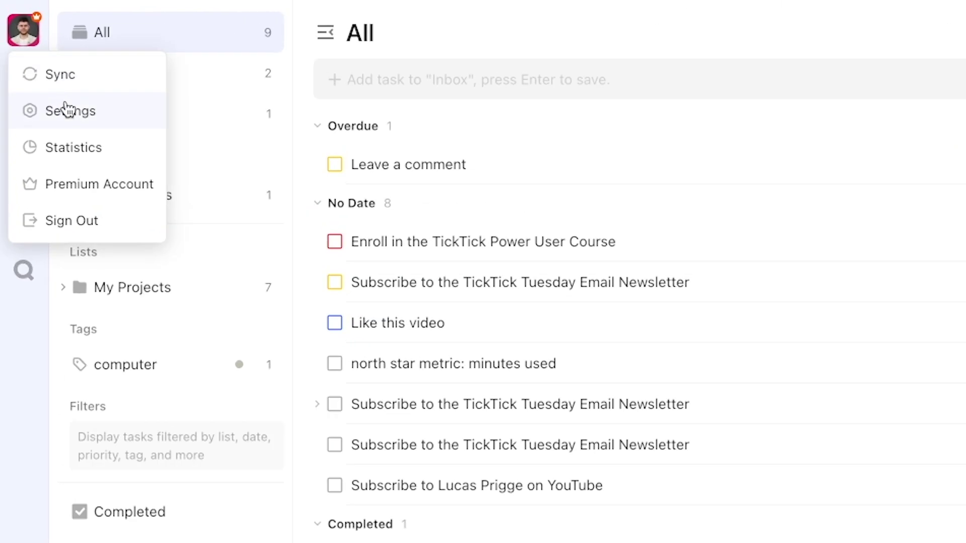
click(66, 110)
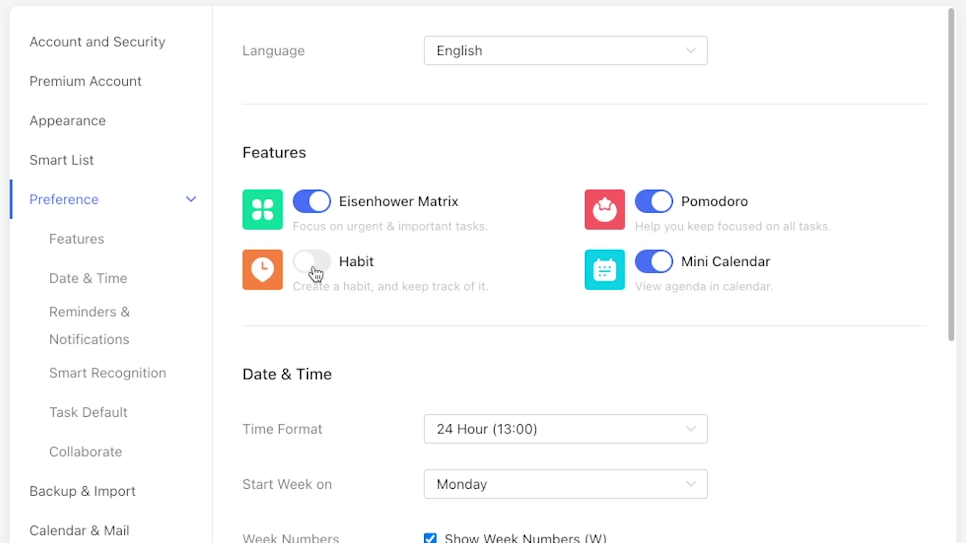
click(397, 190)
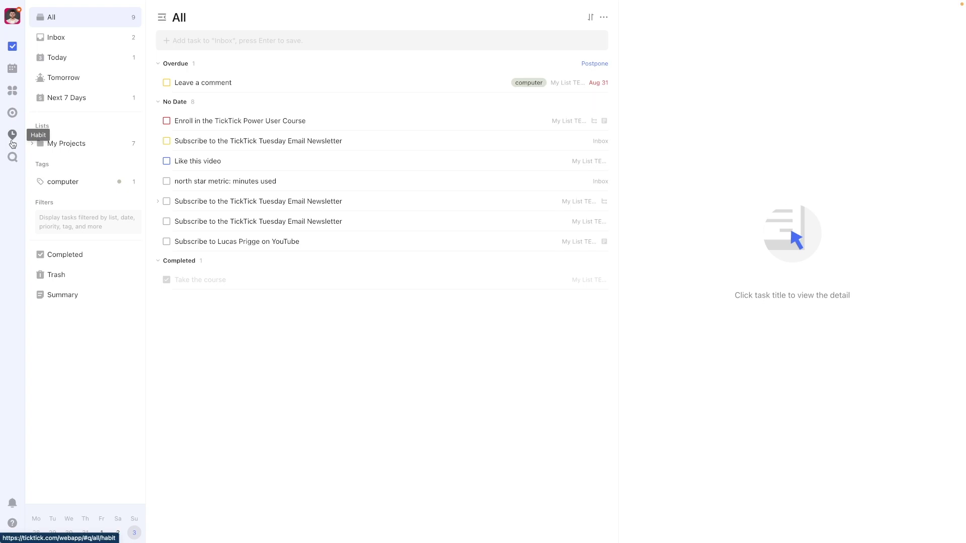
click(13, 142)
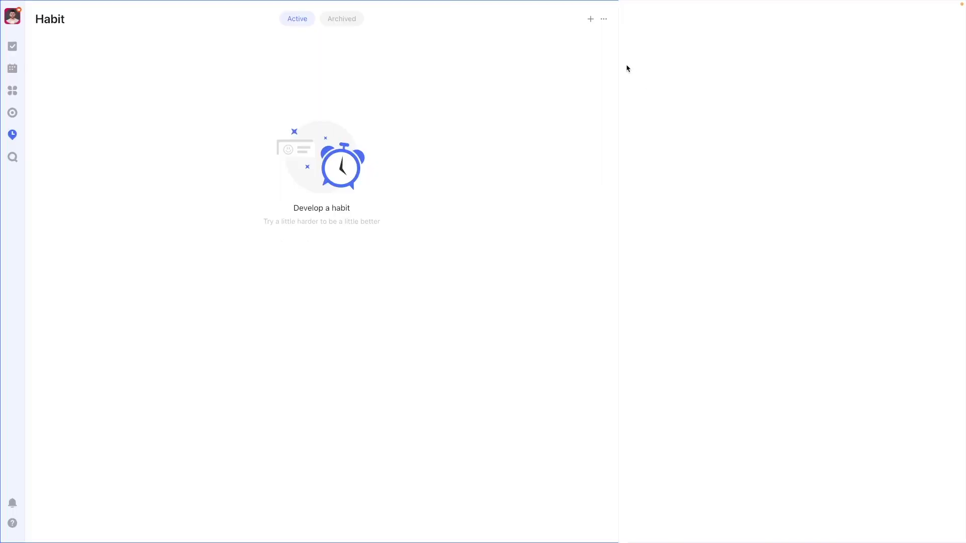
Start a new habit named 'My Habit' and bring up its Section choices.
click(587, 23)
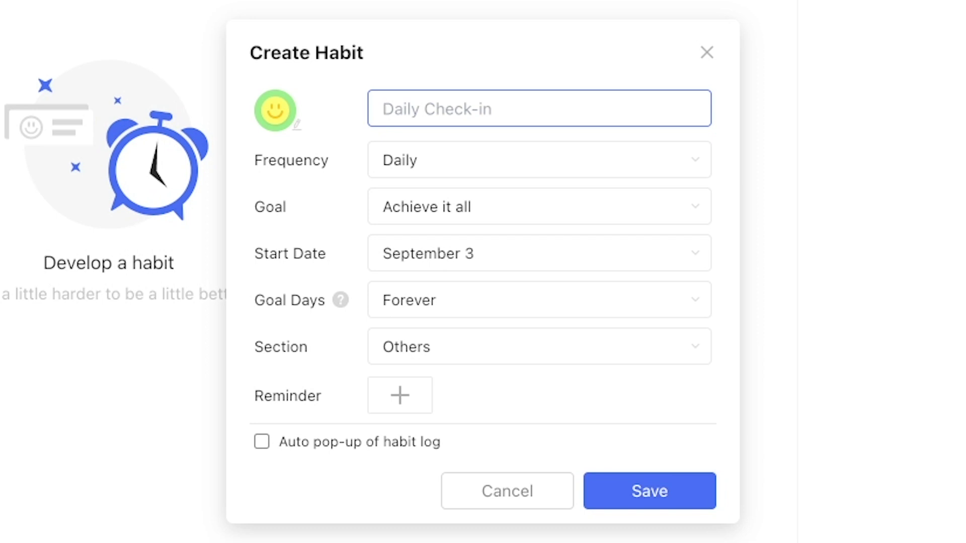
text(My Ha)
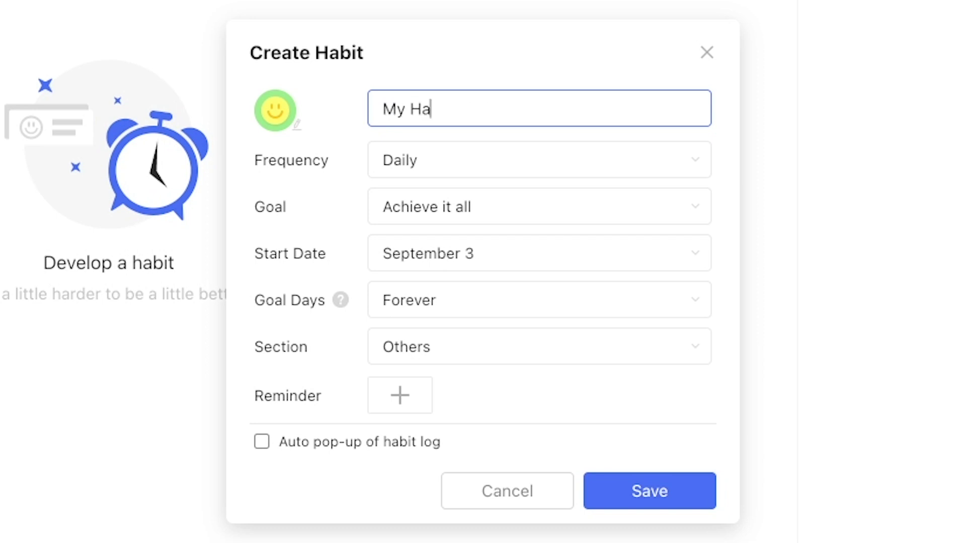
text(bit)
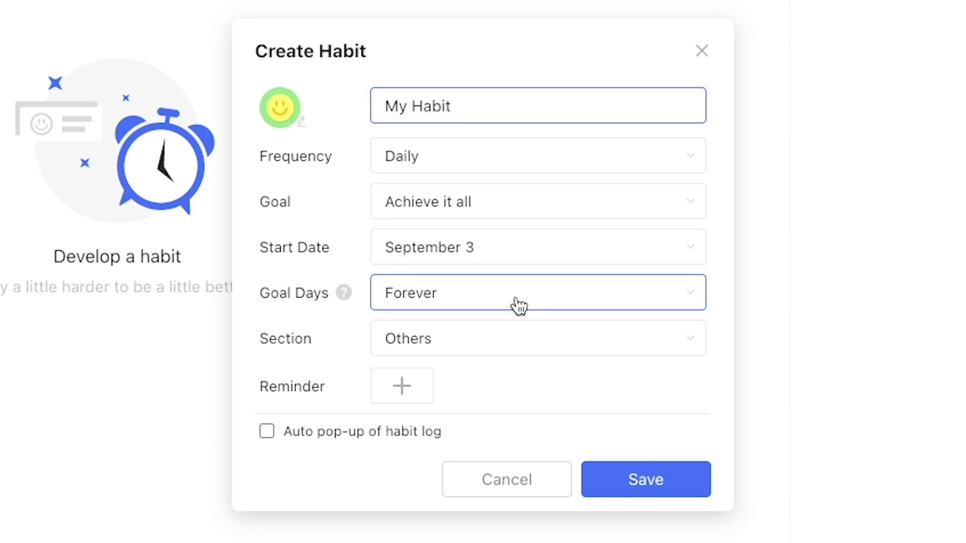
click(510, 338)
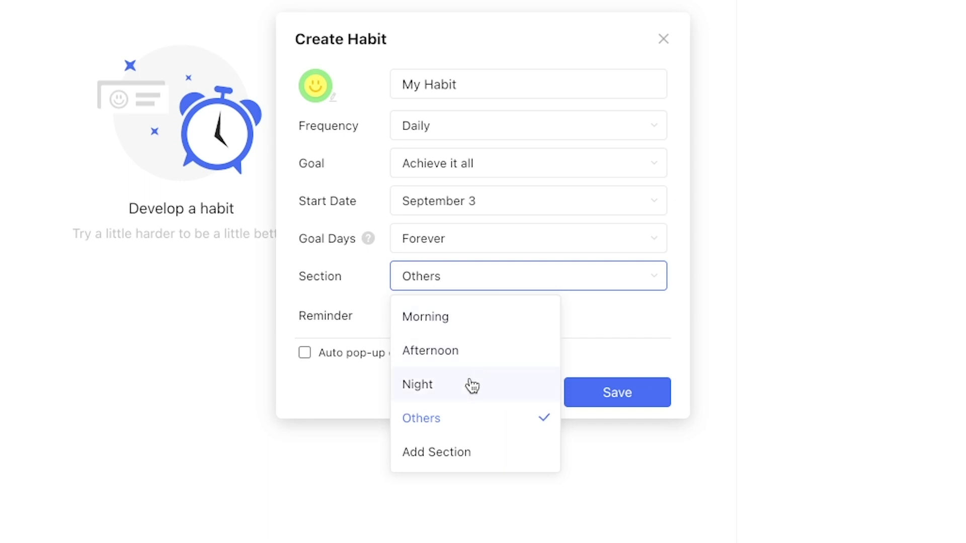
Add a 'Morning Routine' section and save My Habit into it.
click(460, 459)
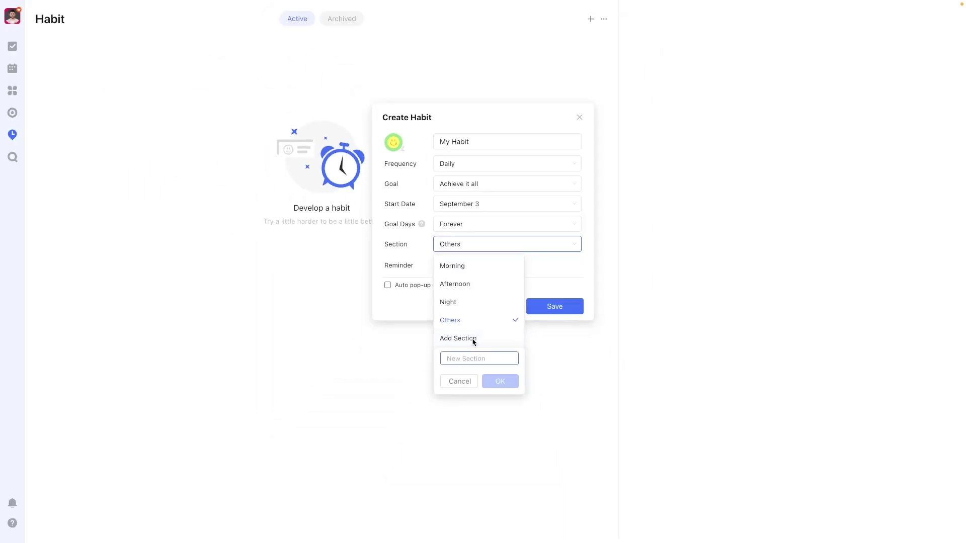
text(Morning)
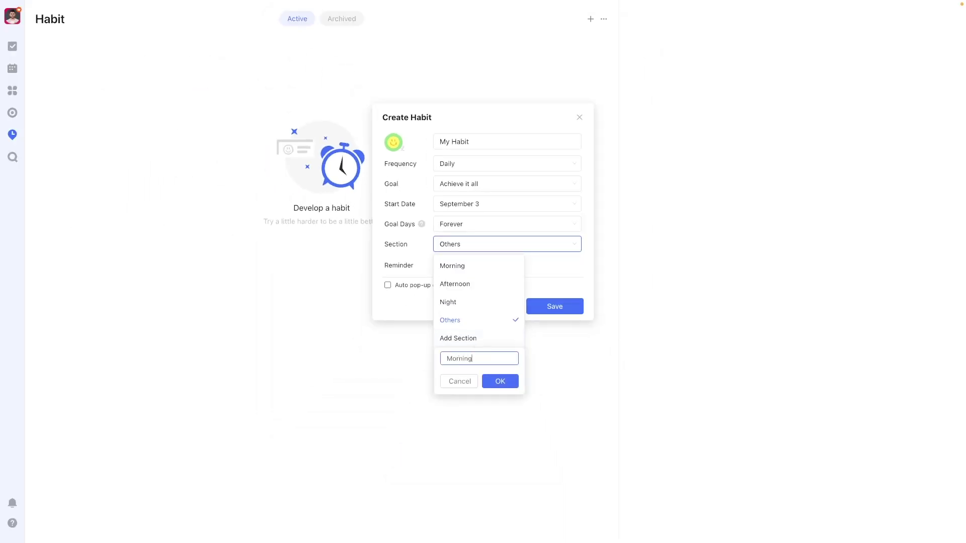
key(Return)
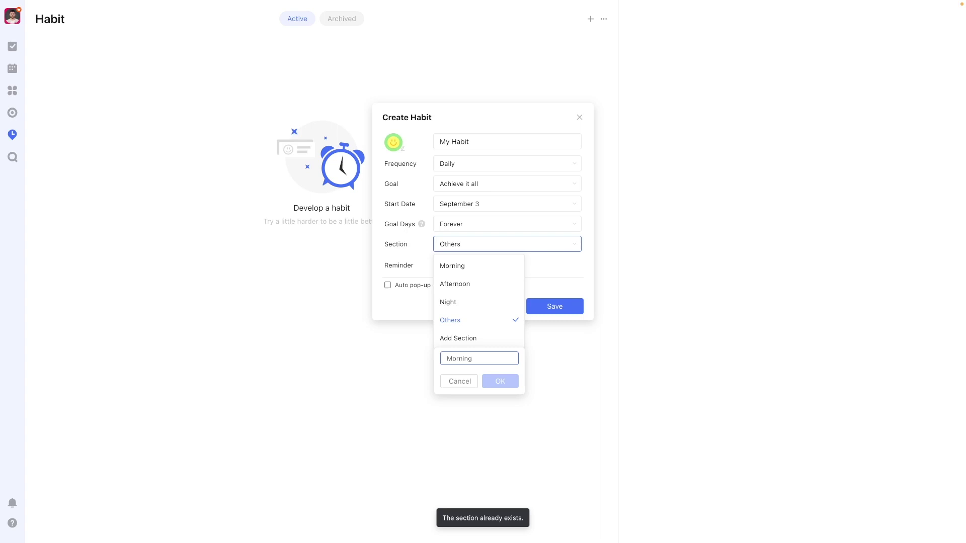
text(Routine)
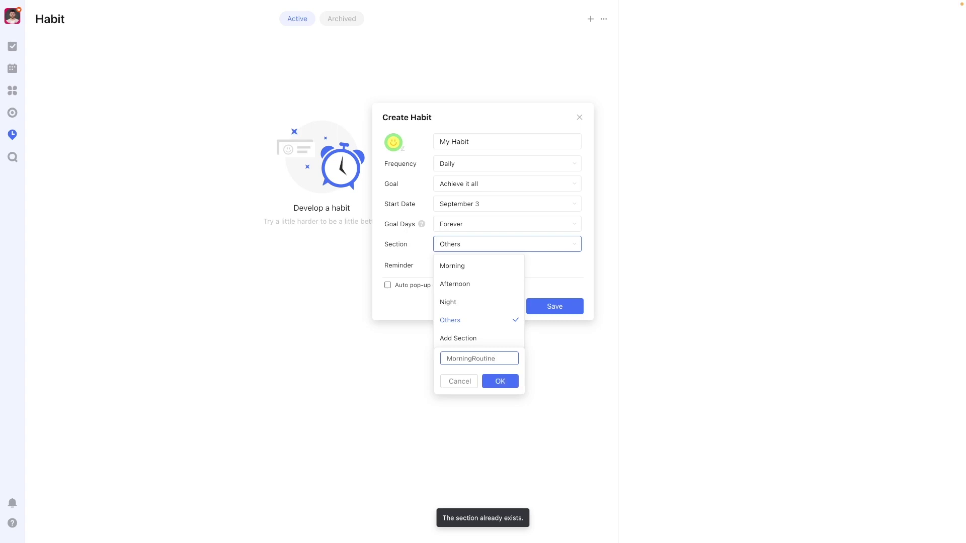
click(470, 358)
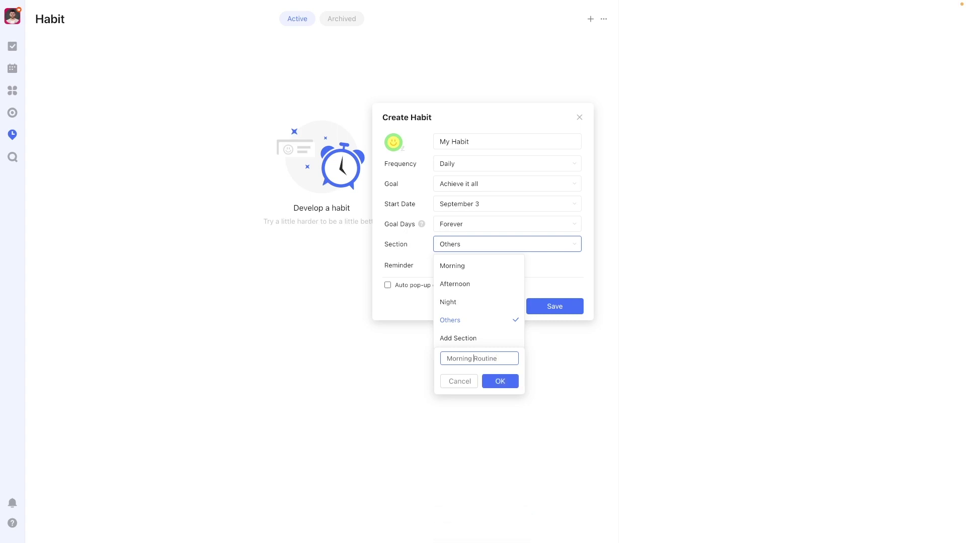
click(507, 387)
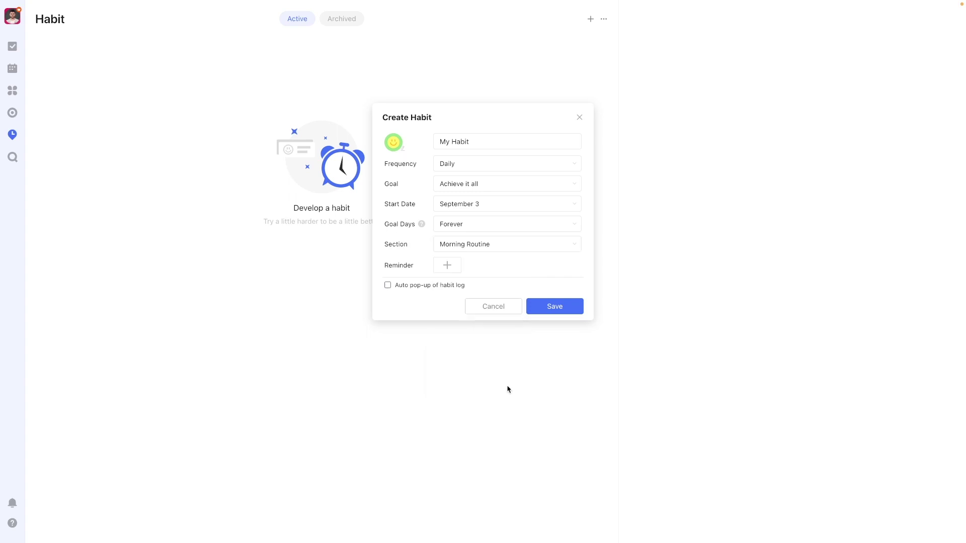
click(554, 315)
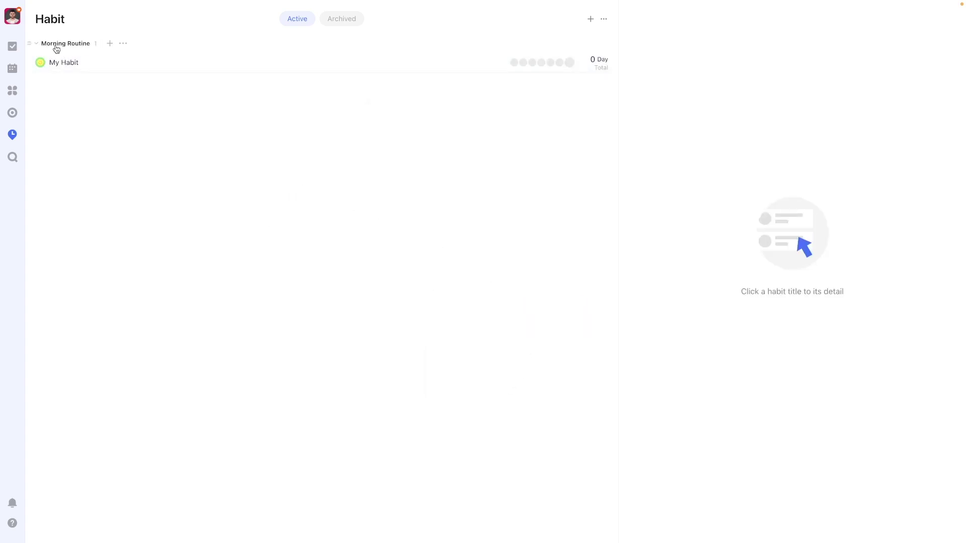
Open My Habit's details and bring up its Edit Habit dialog.
click(109, 69)
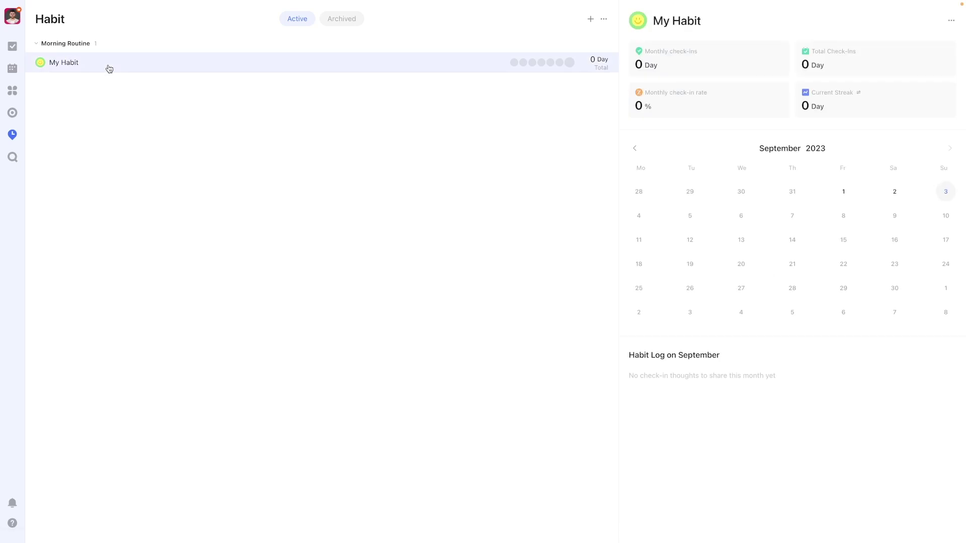
click(951, 20)
click(936, 38)
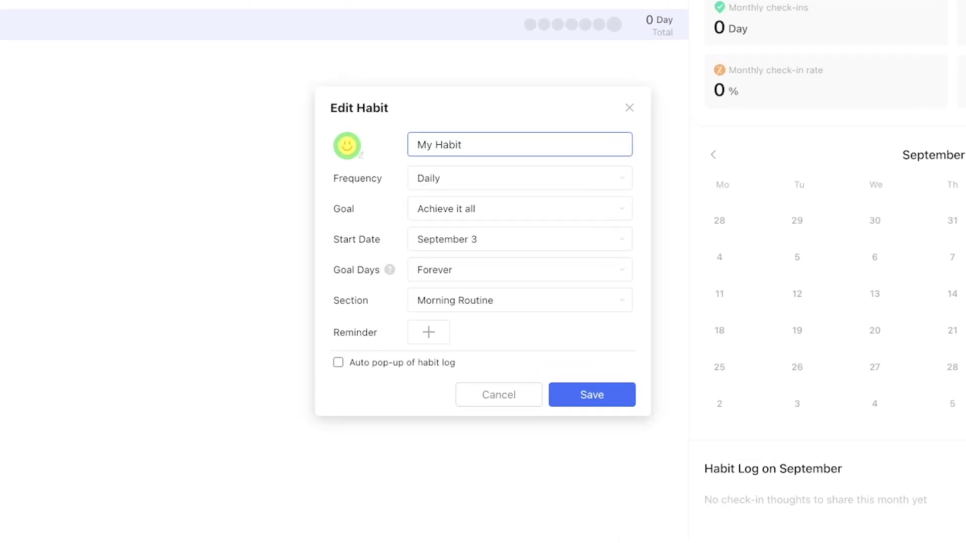
Replace the habit's smiley icon with the orange exercise icon.
click(351, 149)
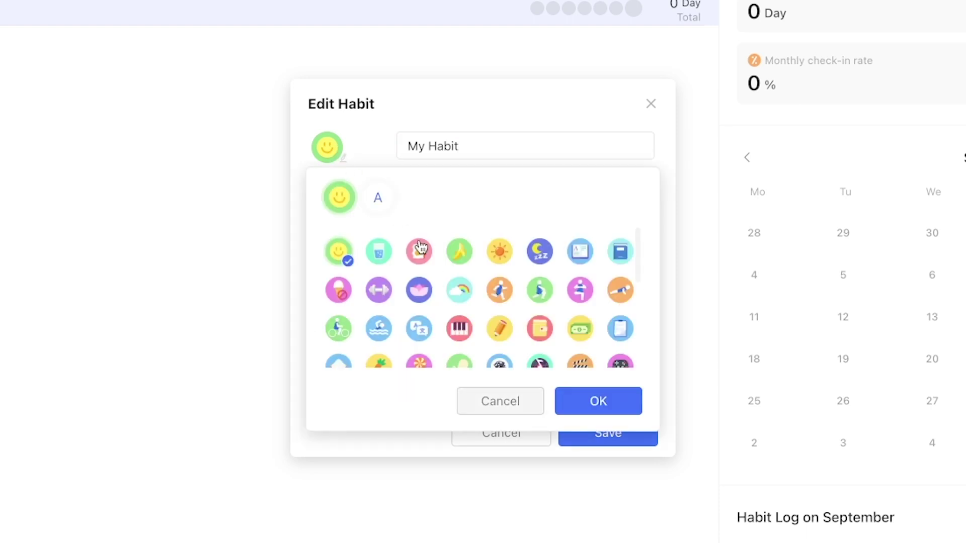
scroll(448, 282, down, 5)
scroll(448, 282, up, 5)
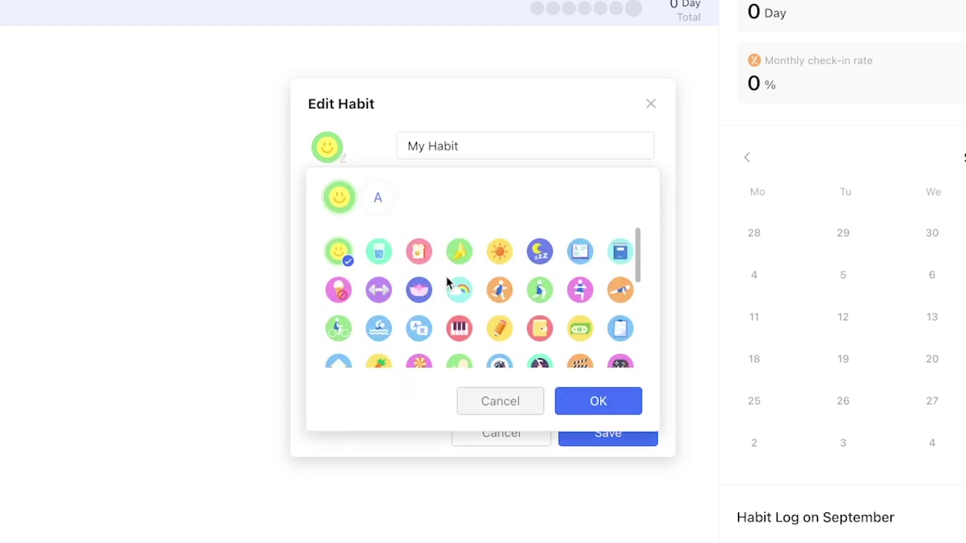
click(627, 299)
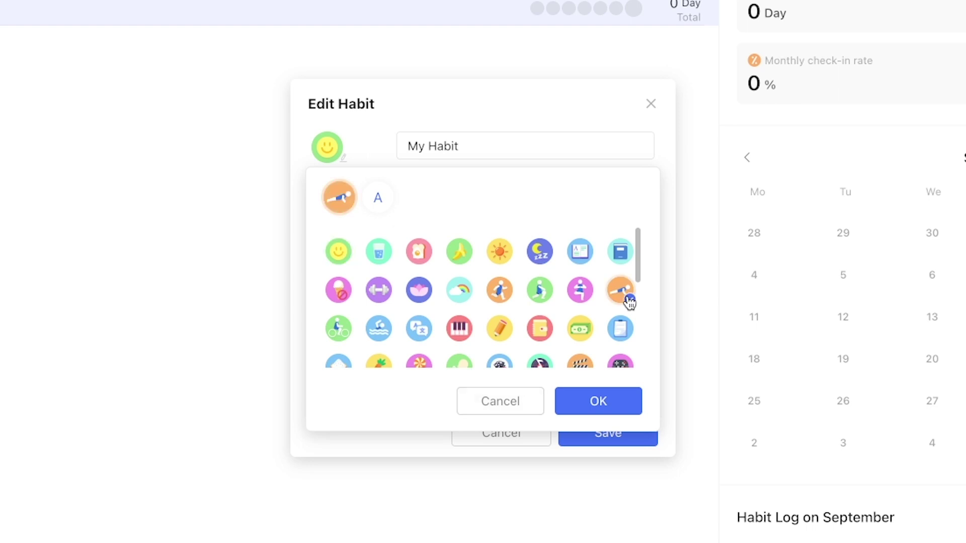
click(613, 409)
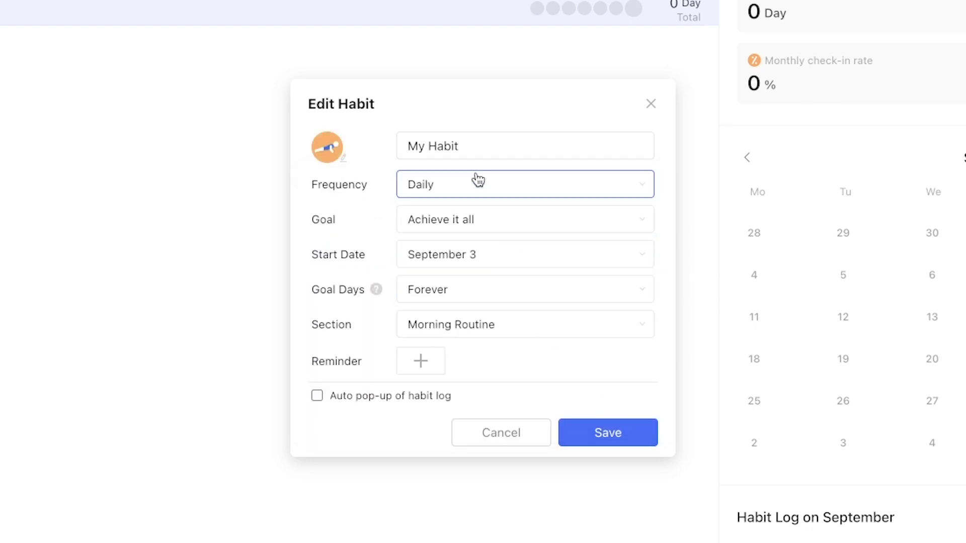
click(479, 151)
Rename the habit to 'Perform a Calisthenics workout'.
triple_click(397, 146)
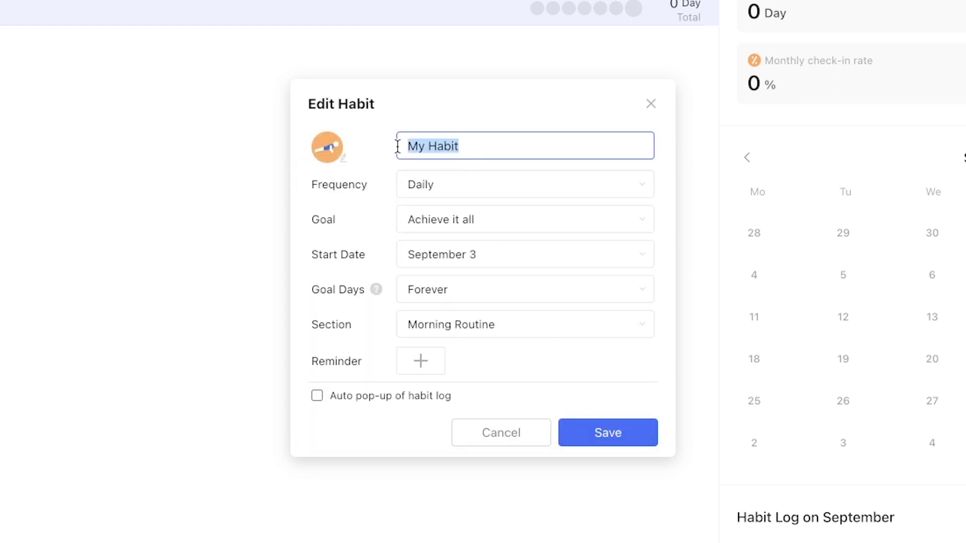
text(Calisthenics)
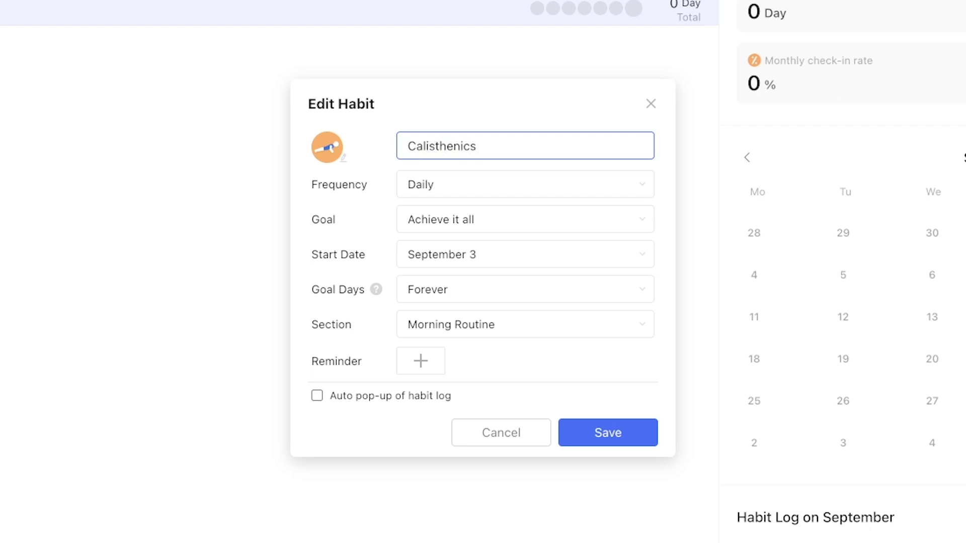
click(410, 147)
text(Perform a)
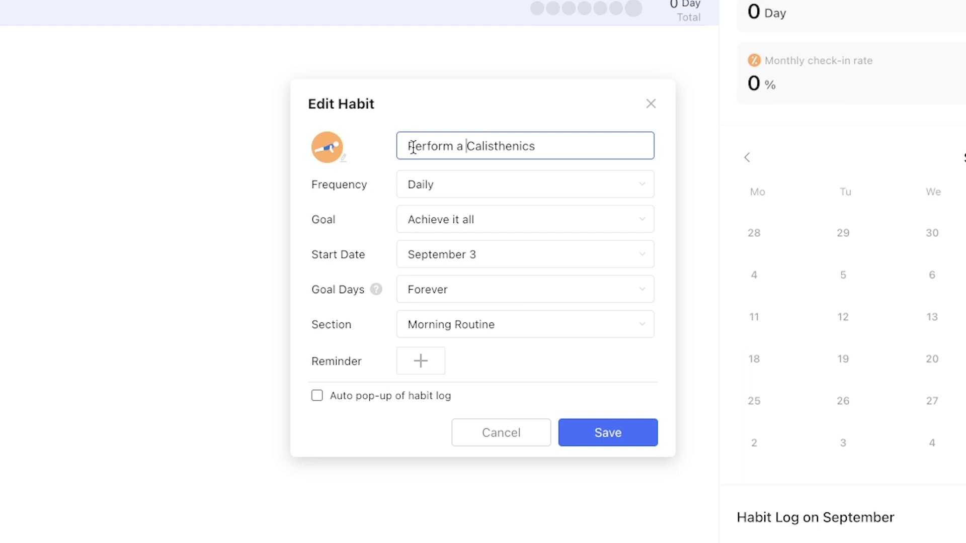
click(579, 151)
text(workout)
click(569, 195)
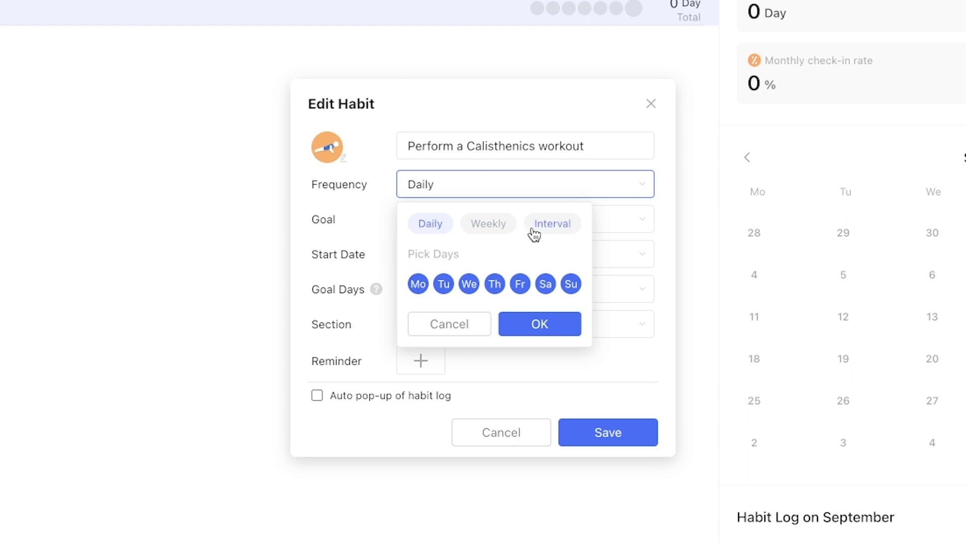
Try the every-3-days interval and the weekly day-count frequency options.
click(534, 233)
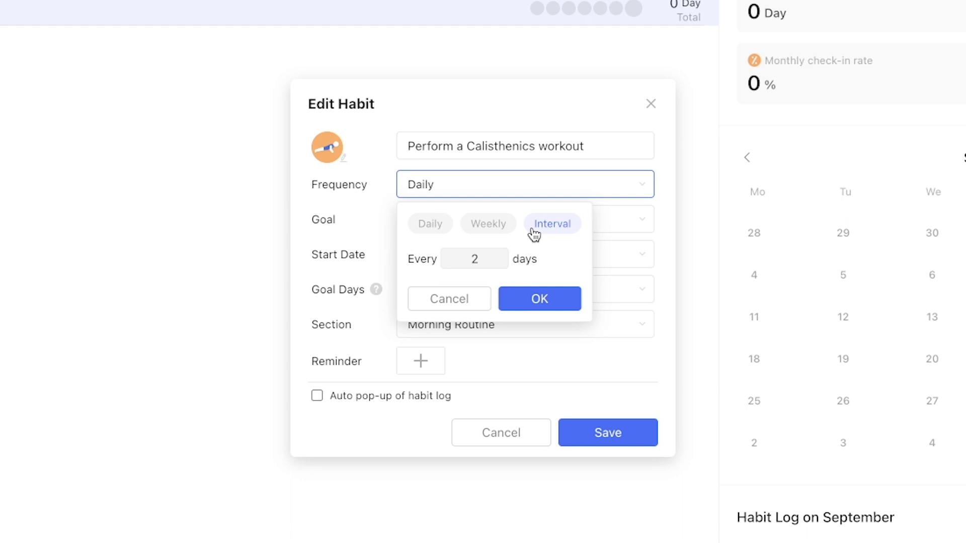
click(487, 253)
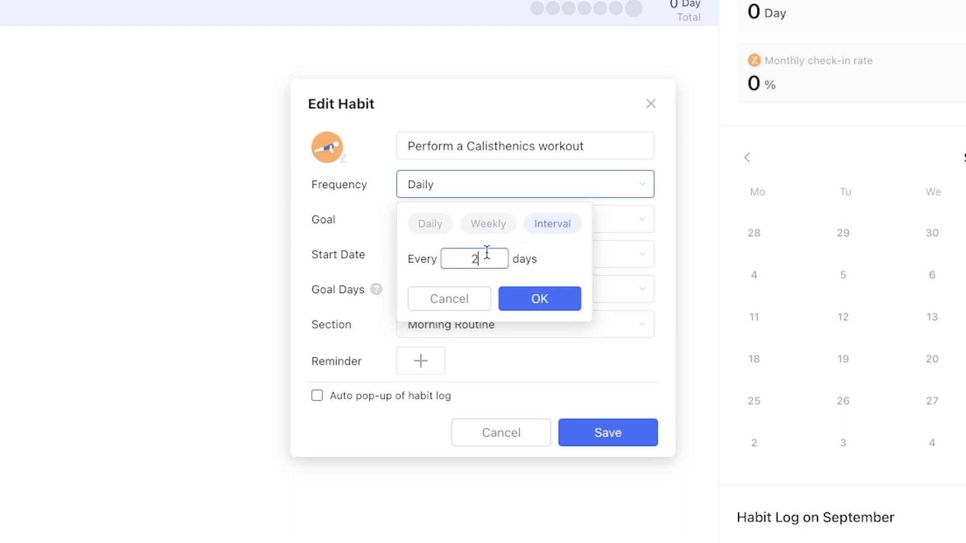
key(BackSpace)
text(3)
key(BackSpace)
text(3)
click(507, 236)
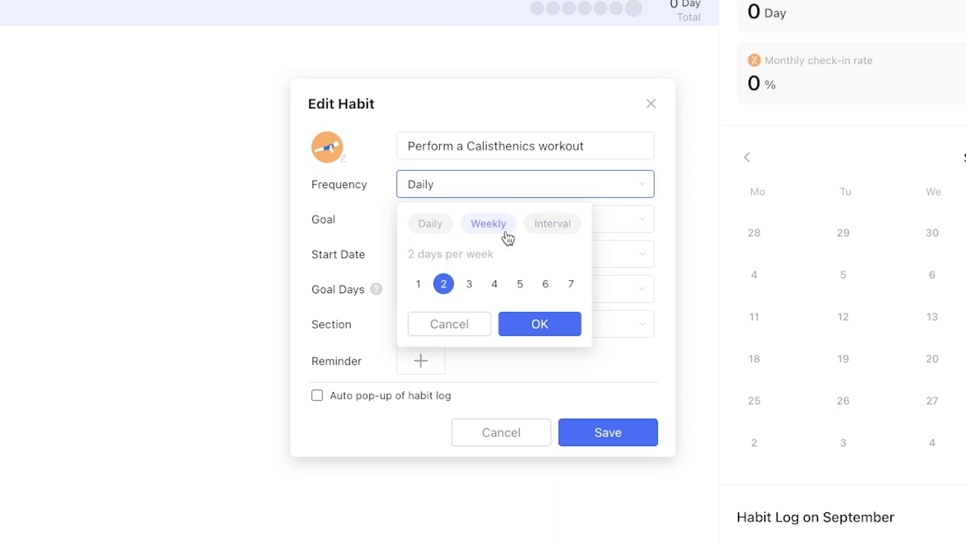
click(467, 285)
click(493, 285)
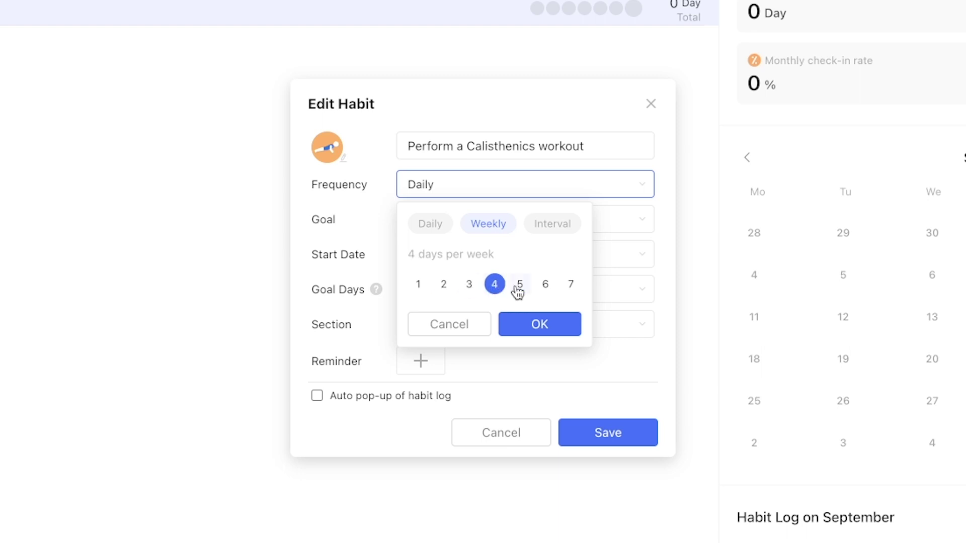
click(519, 286)
click(543, 287)
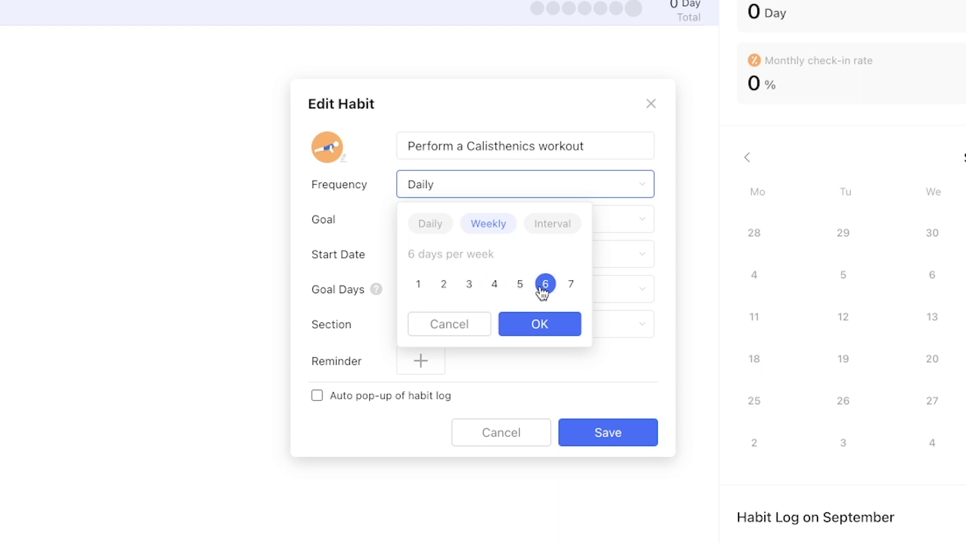
Set the frequency to specific weekdays: Monday, Wednesday and Friday only.
click(427, 230)
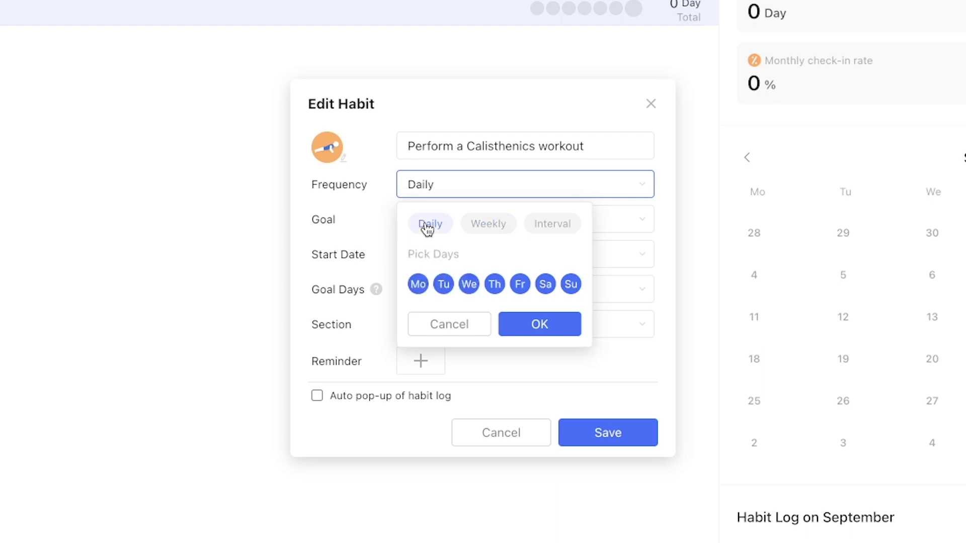
click(443, 284)
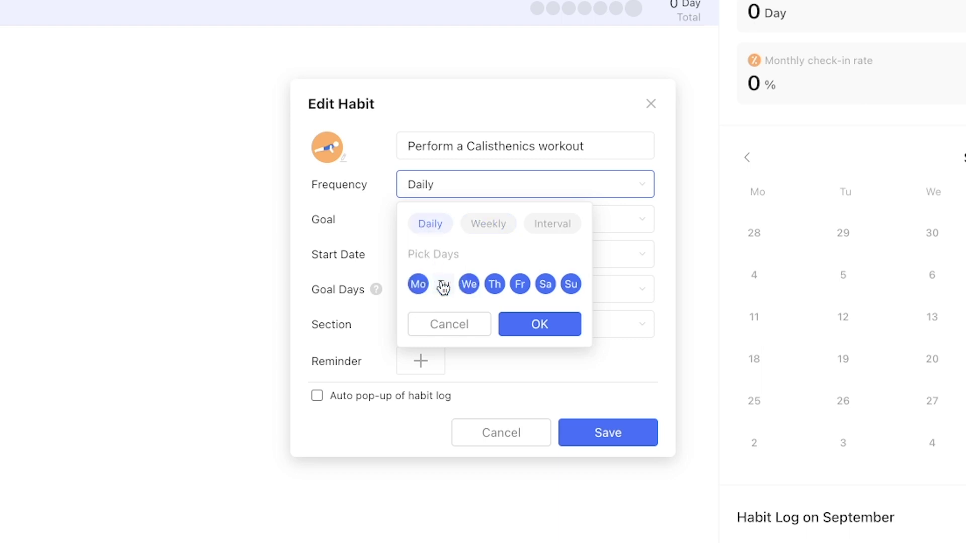
click(493, 286)
click(546, 286)
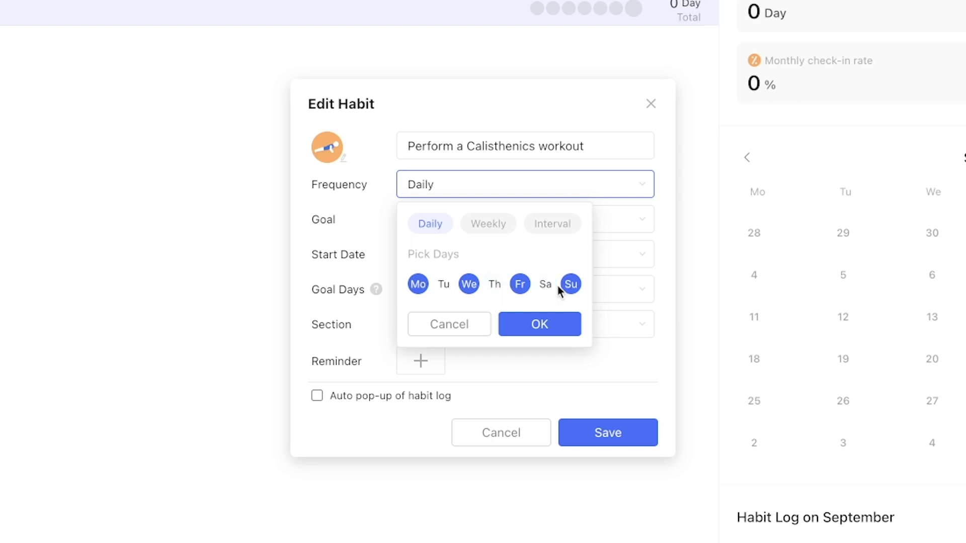
click(569, 286)
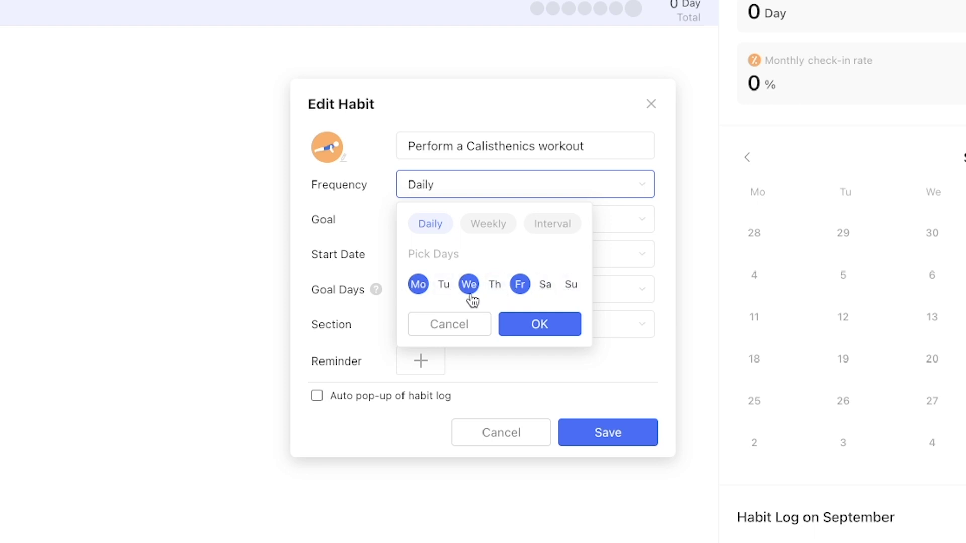
click(539, 322)
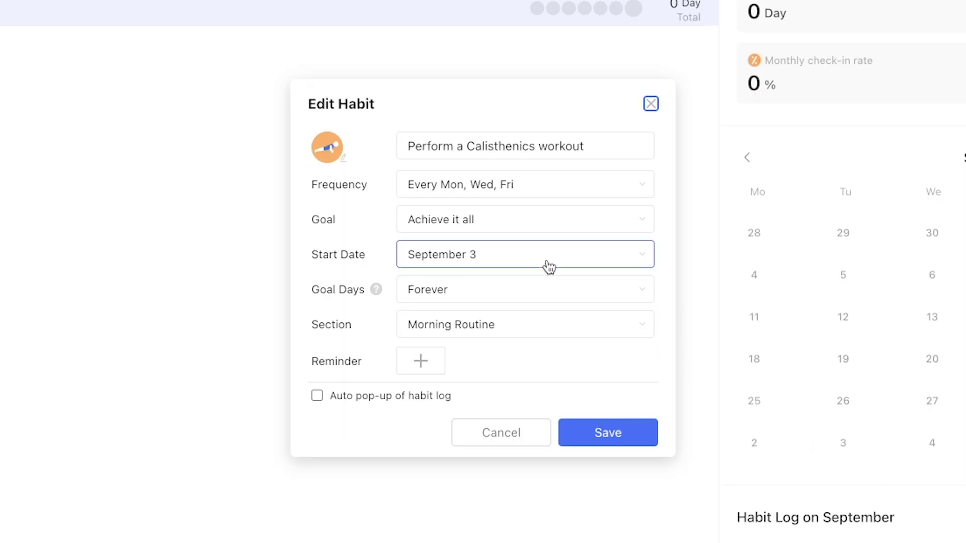
Keep the Achieve it all goal and set the start date to August 1, 2023.
click(523, 234)
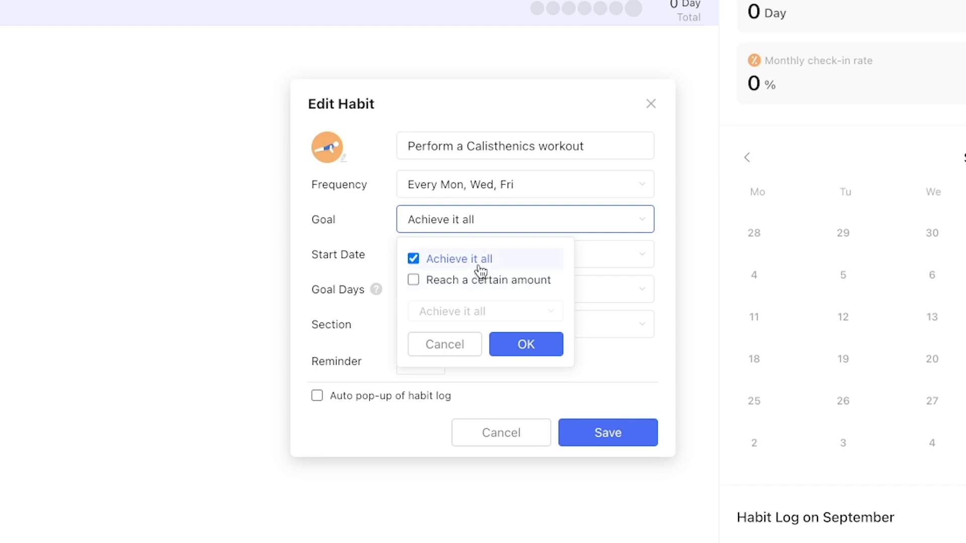
click(550, 353)
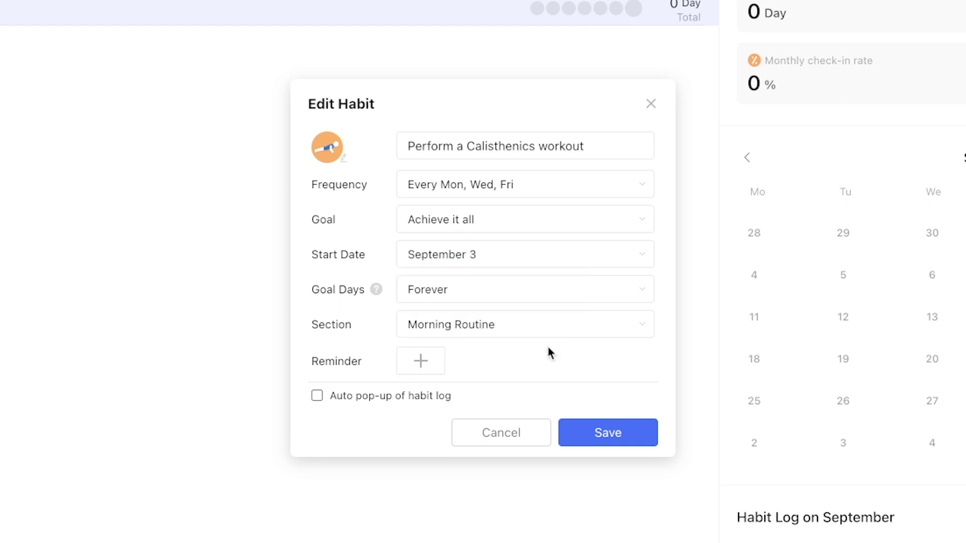
click(510, 264)
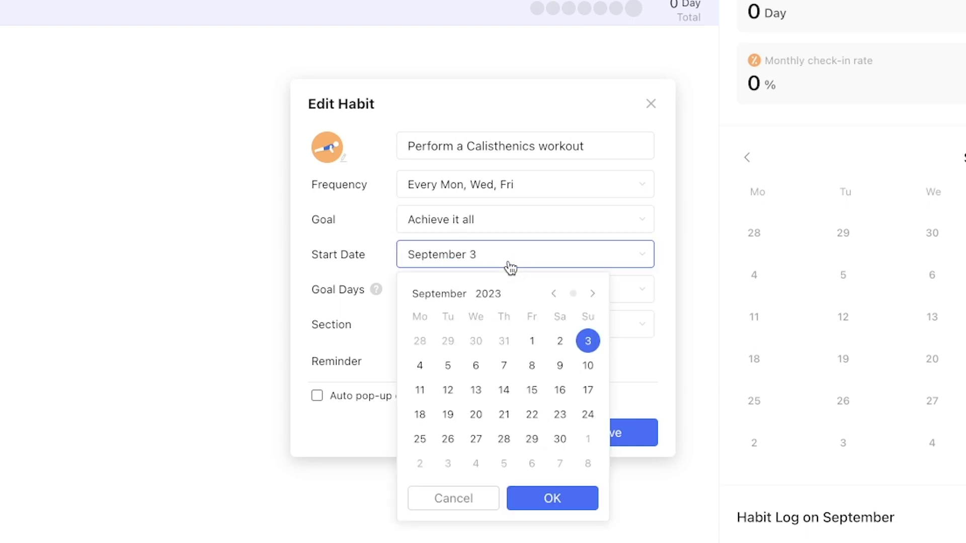
click(588, 415)
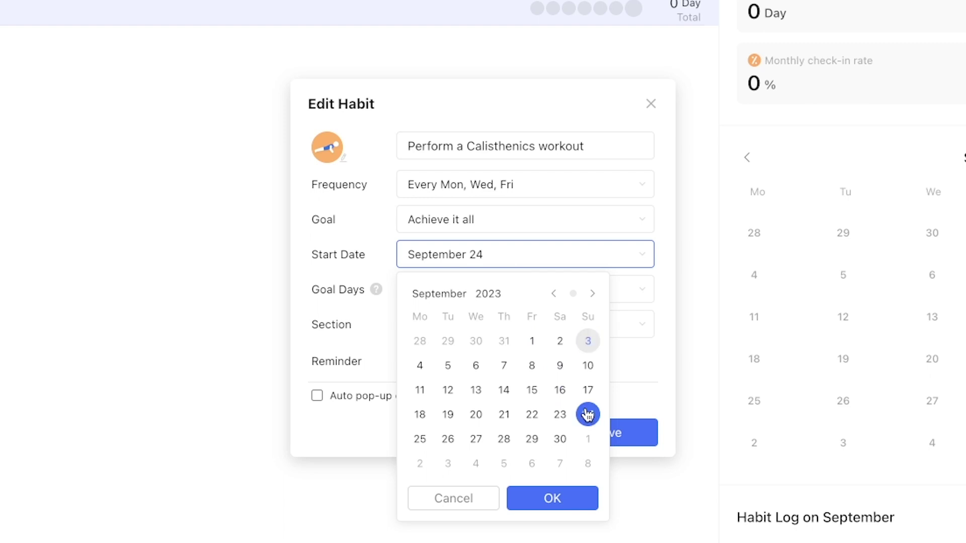
click(553, 296)
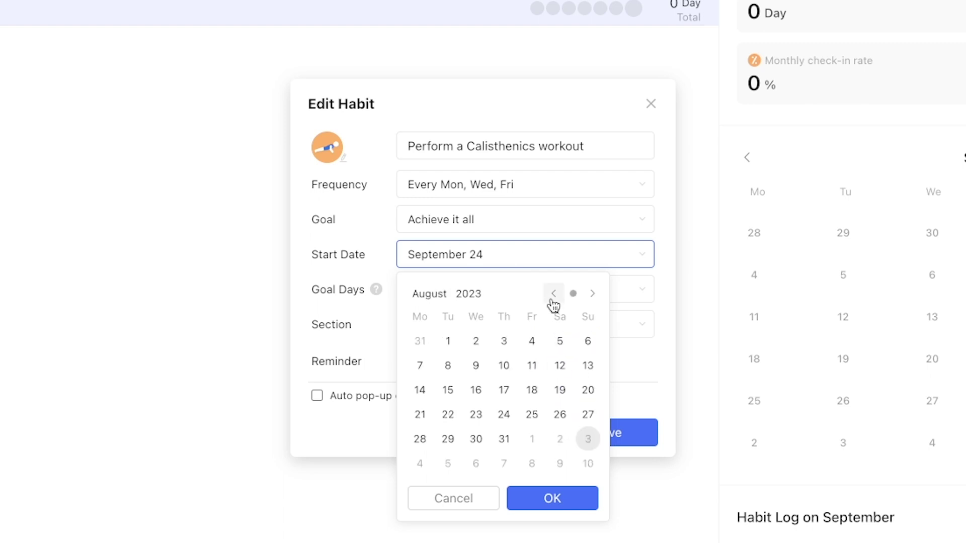
click(442, 345)
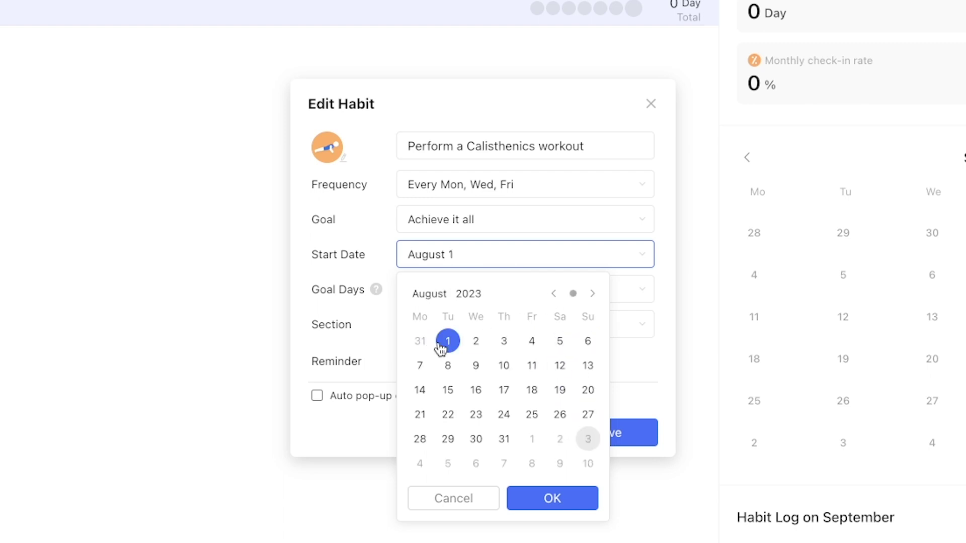
click(549, 508)
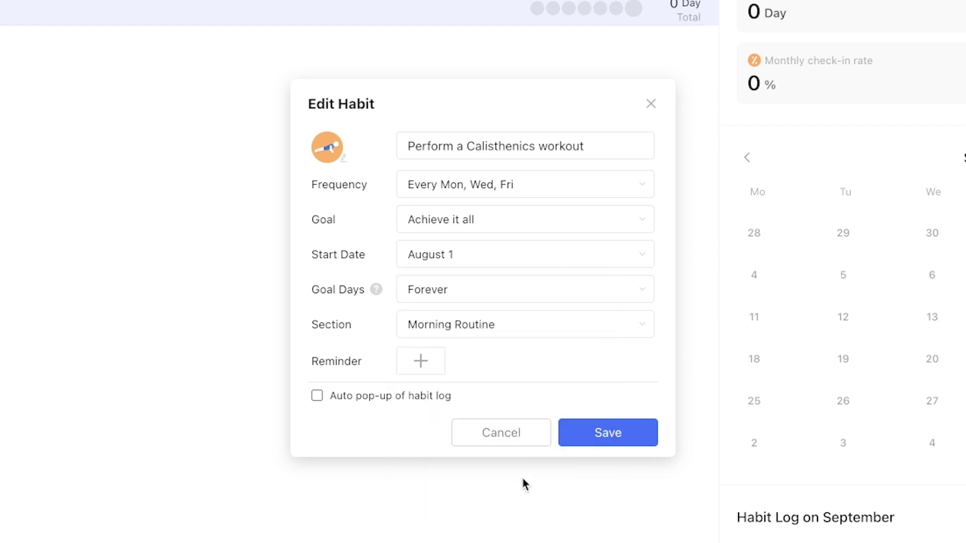
Leave goal days as Forever and archive the Calisthenics workout habit.
click(437, 301)
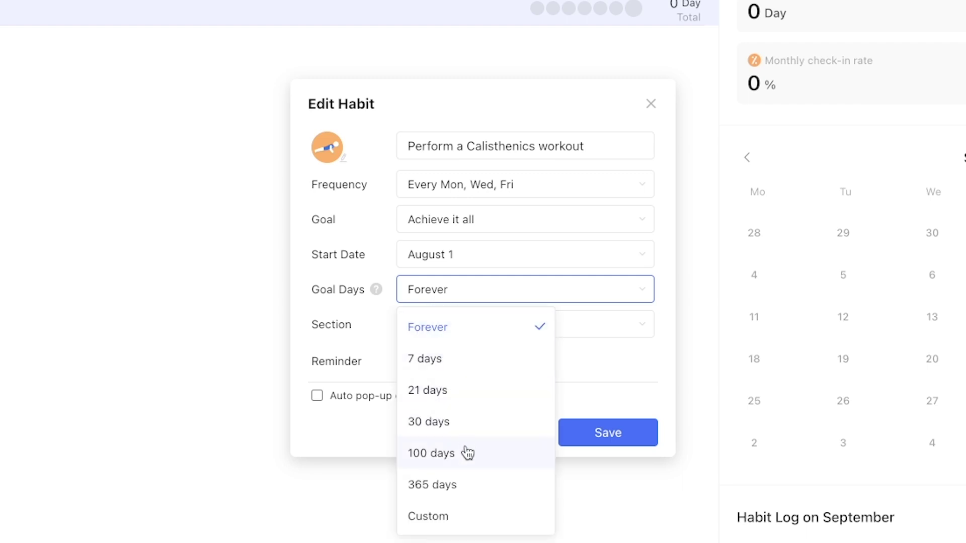
click(481, 326)
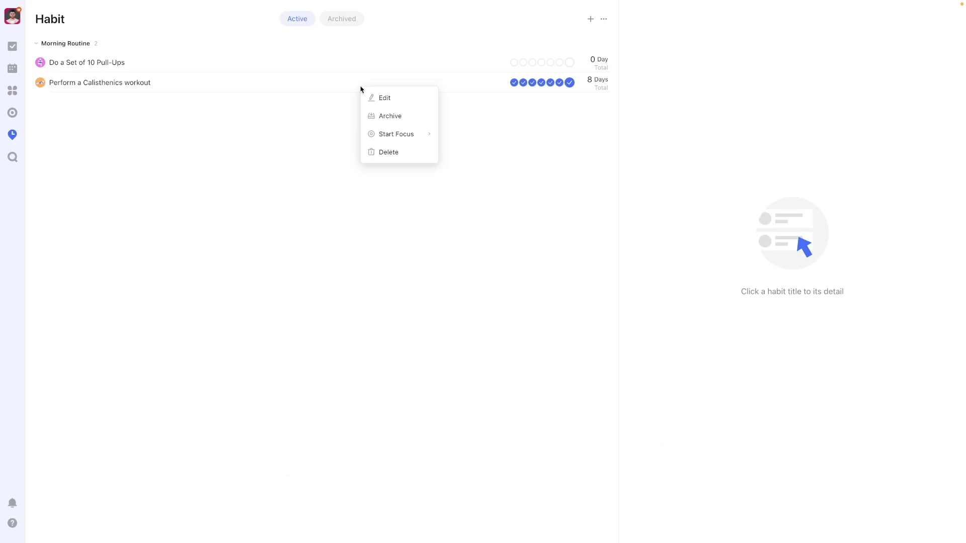
click(390, 115)
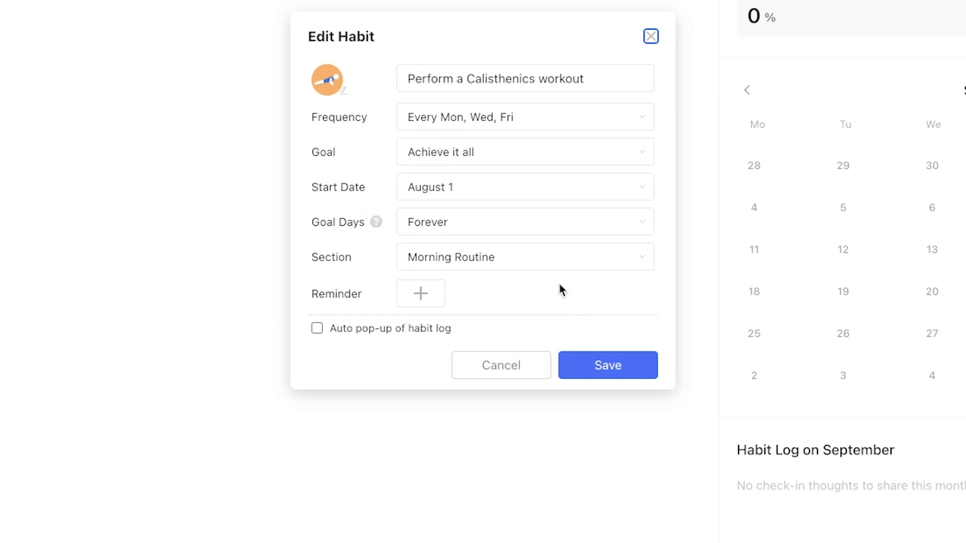
Leave the section unchanged and add an 08:30 reminder to the habit.
click(545, 268)
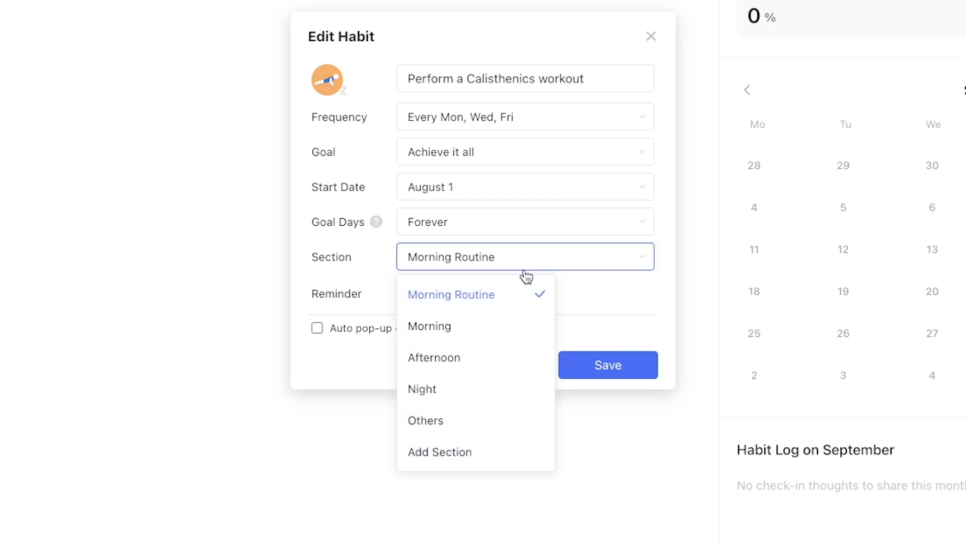
click(526, 269)
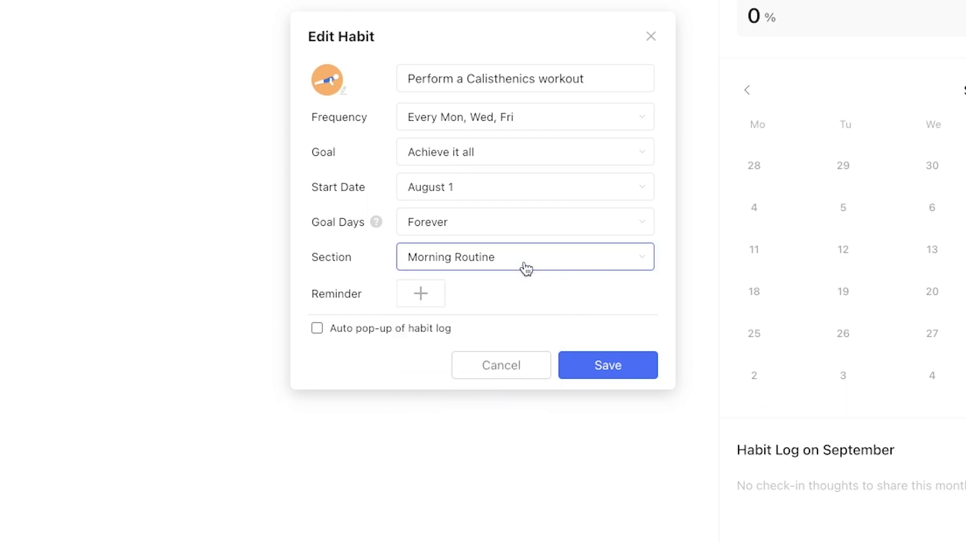
click(420, 298)
scroll(465, 506, down, 4)
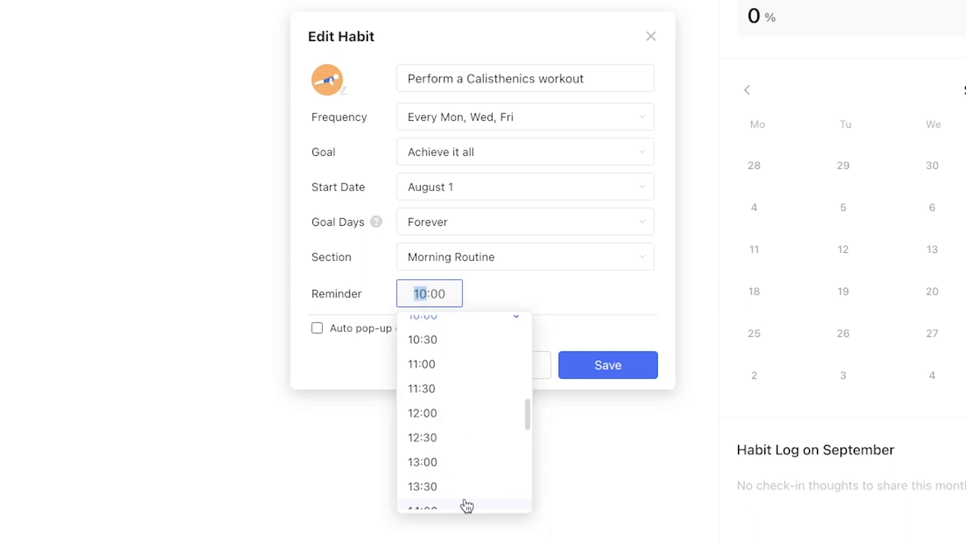
scroll(465, 505, up, 8)
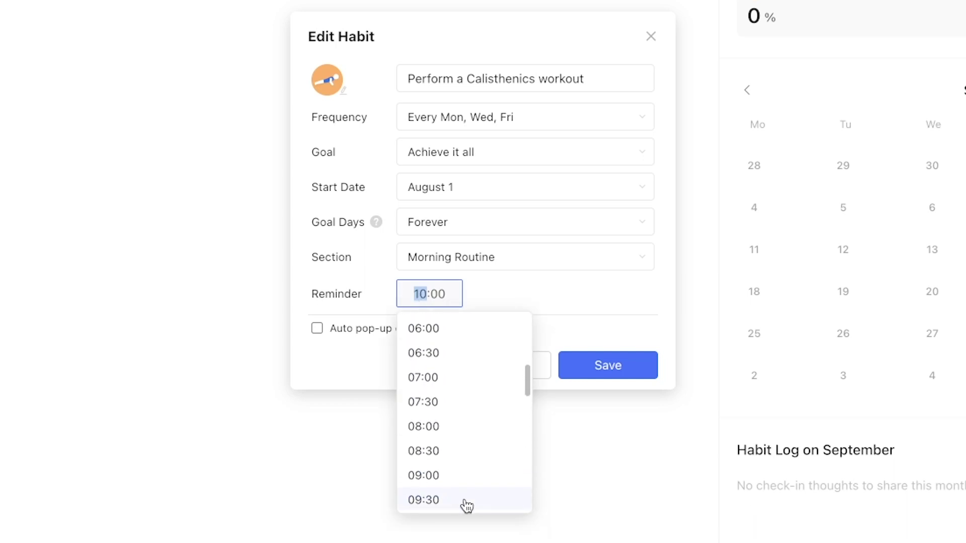
click(463, 458)
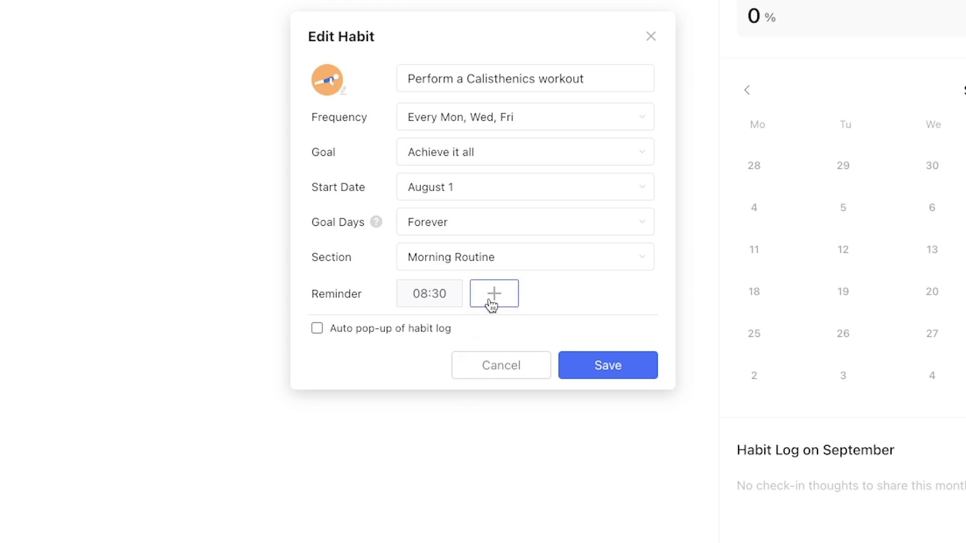
Add a second 10:00 reminder, then delete it again.
click(492, 301)
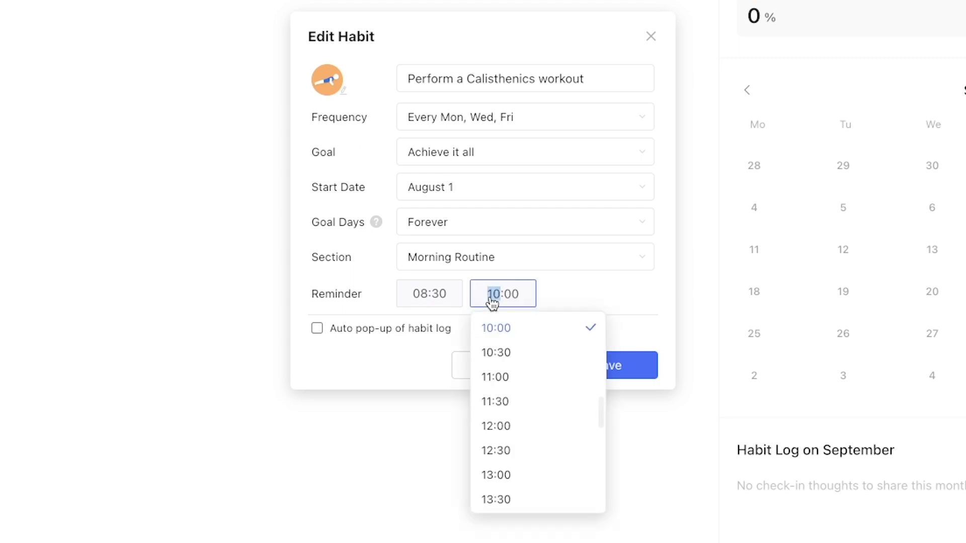
click(551, 282)
mouse_move(518, 302)
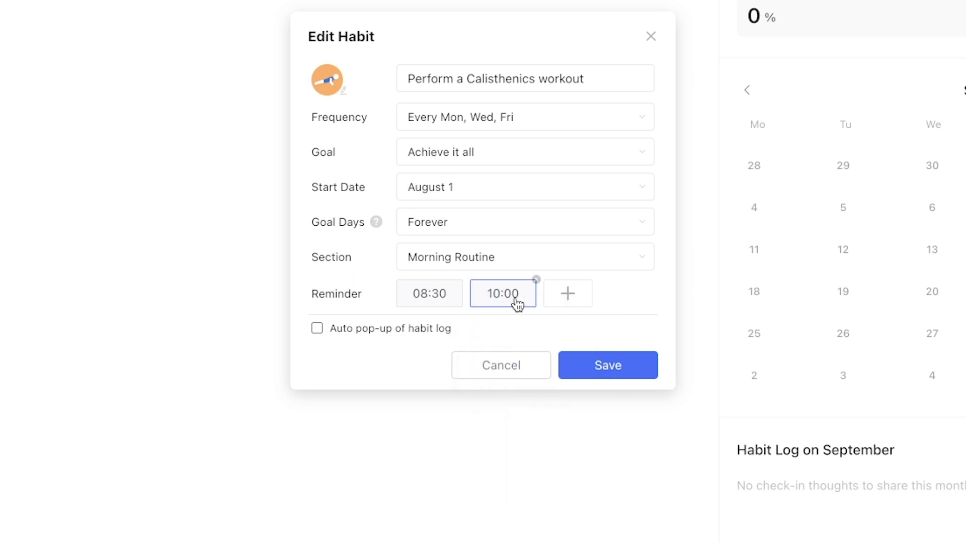
click(537, 279)
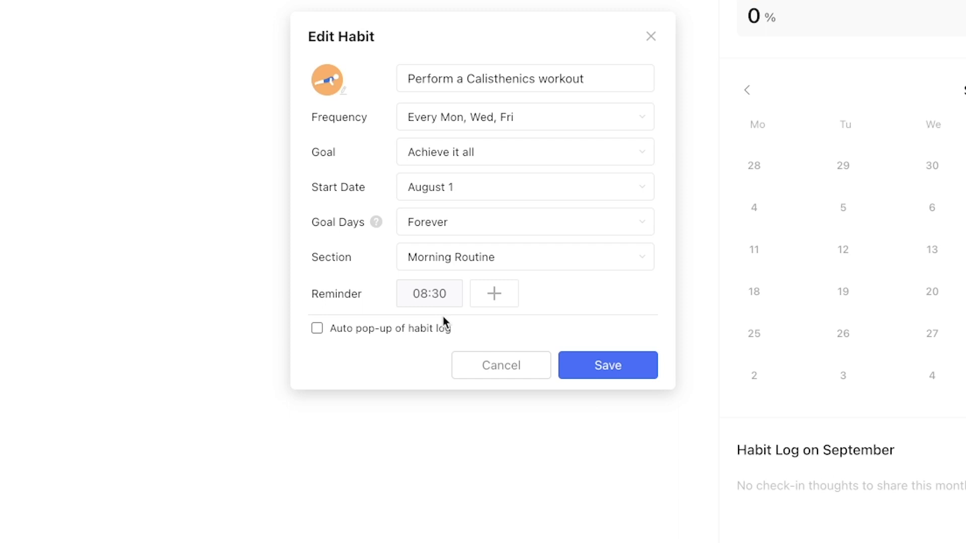
Enable auto pop-up of habit log, save the habit, and check in today's workout.
click(403, 327)
click(602, 376)
click(634, 134)
Log a happy mood with a note about a decent, YouTube-motivated workout.
click(549, 265)
click(535, 308)
text(Decen)
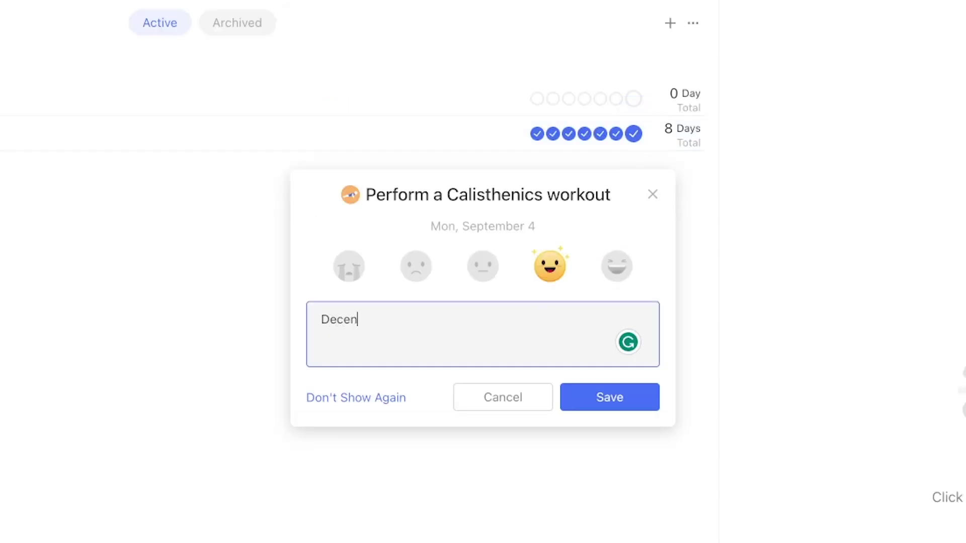
text(t workout. Glad I got to watch)
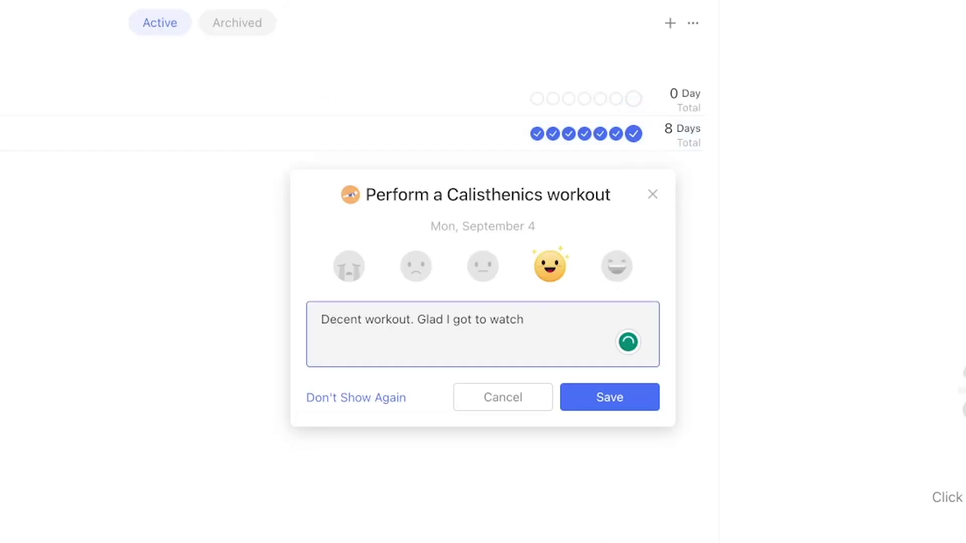
text( a new Lccas Prigge )
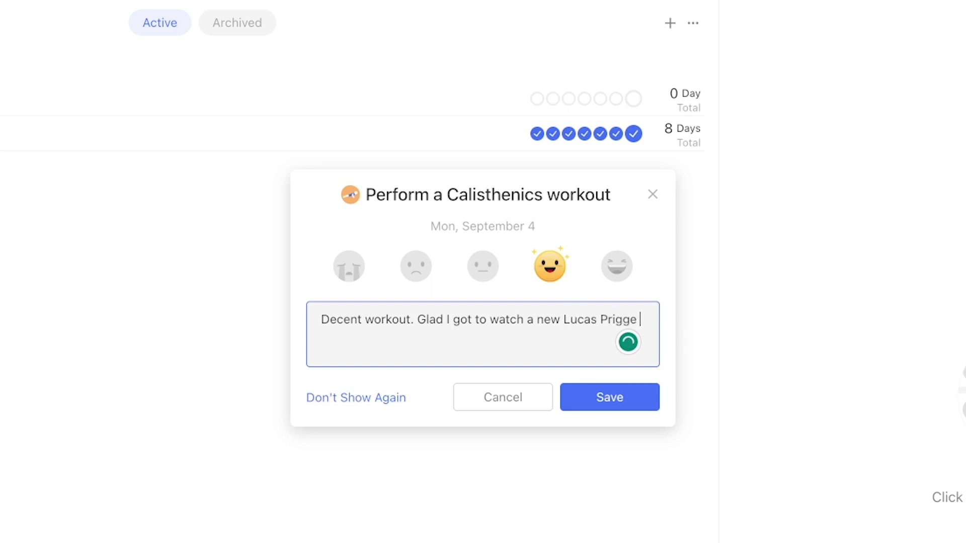
text(YouTube video for extra motivation.)
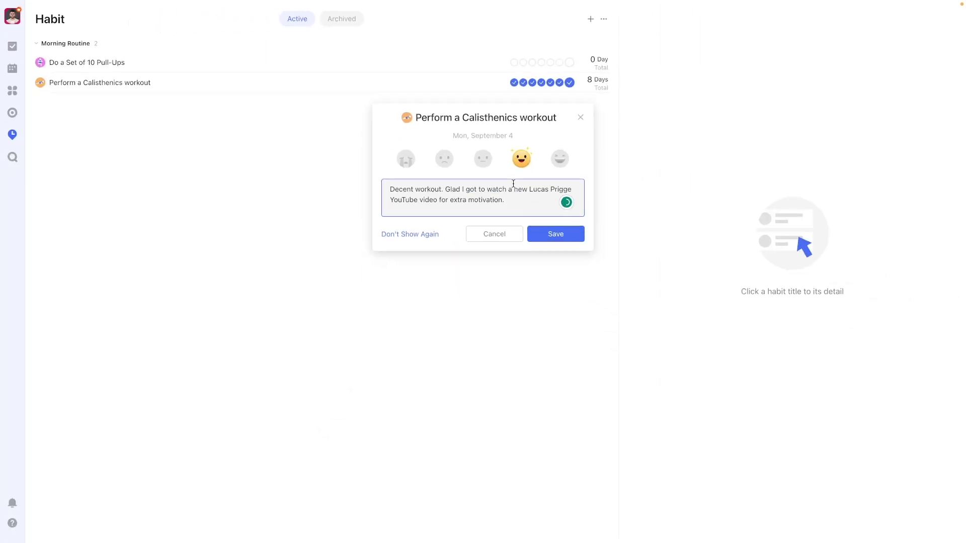
click(548, 235)
click(383, 89)
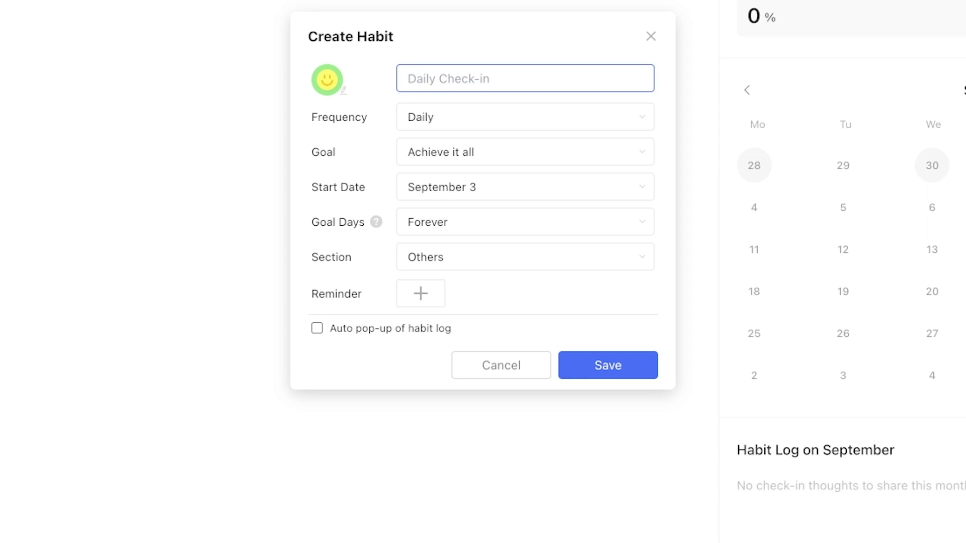
Name the new habit 'Do a Set of 10 Pull-Ups' and give it the pink figure icon.
text(Do a Set of 10)
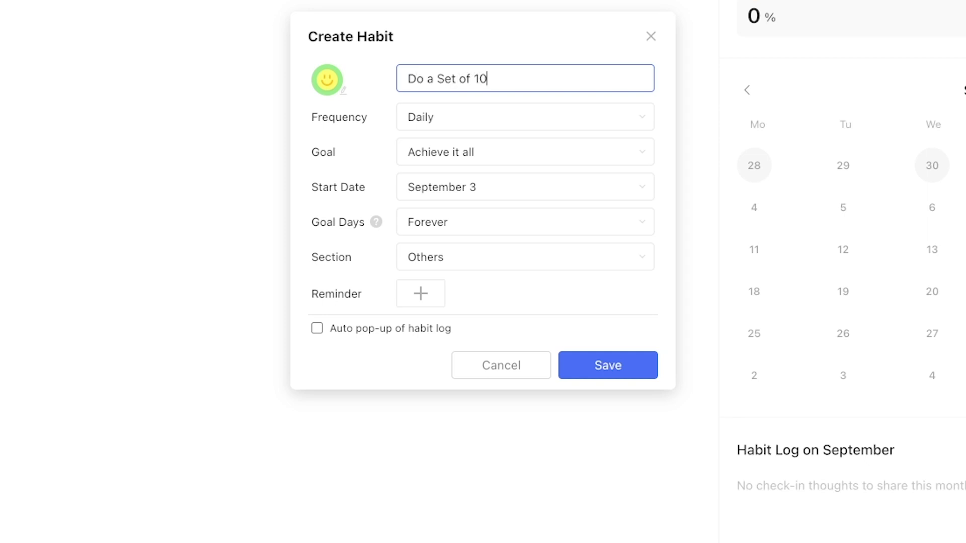
text( Pull-Ups)
click(327, 82)
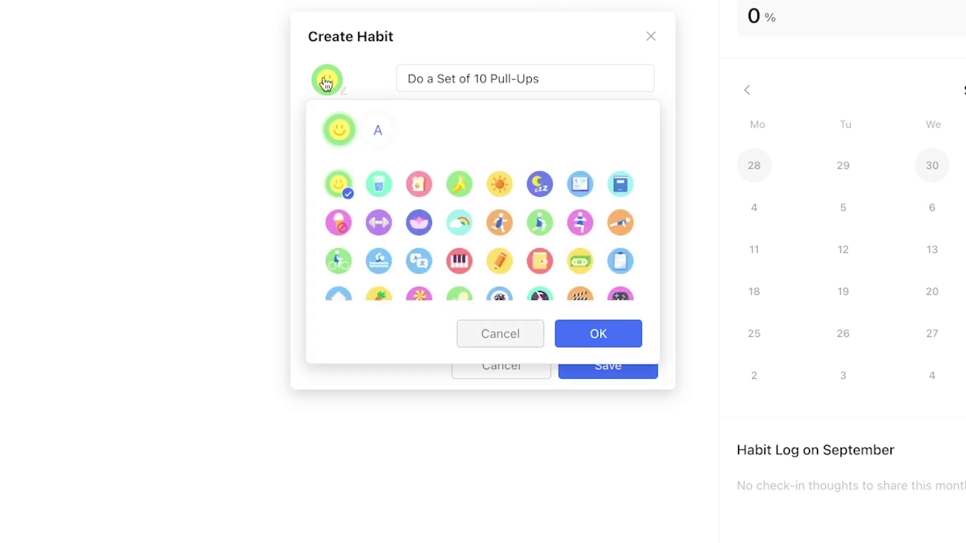
click(584, 226)
click(597, 337)
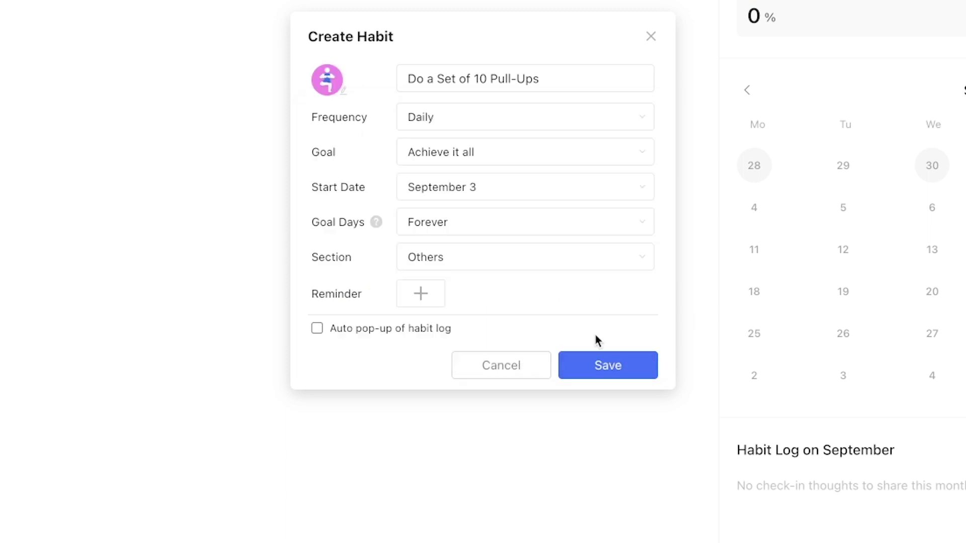
Set the habit frequency to Monday, Wednesday and Friday only.
click(501, 124)
click(442, 216)
click(493, 216)
click(546, 216)
click(572, 215)
click(558, 257)
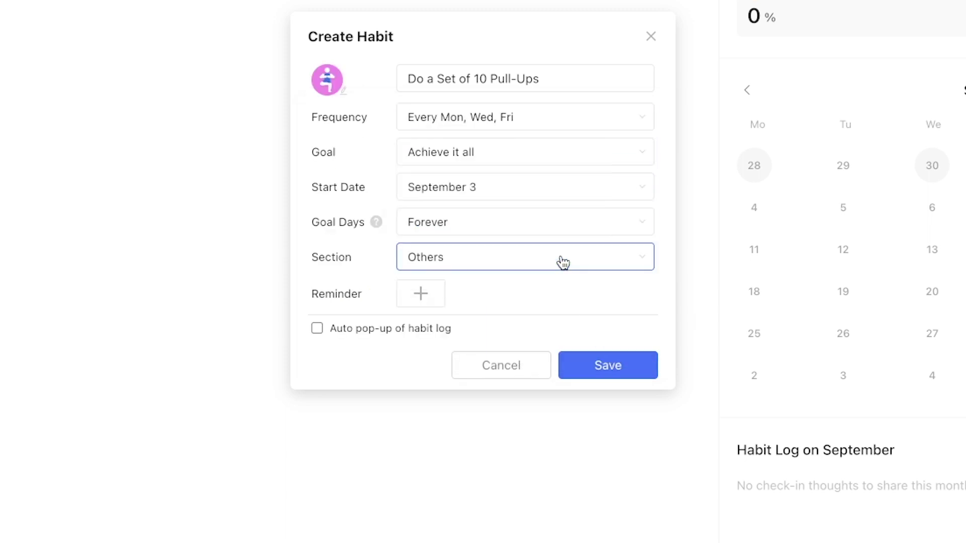
Set the habit's start date to August 1, 2023.
click(513, 190)
click(553, 227)
click(447, 275)
click(554, 431)
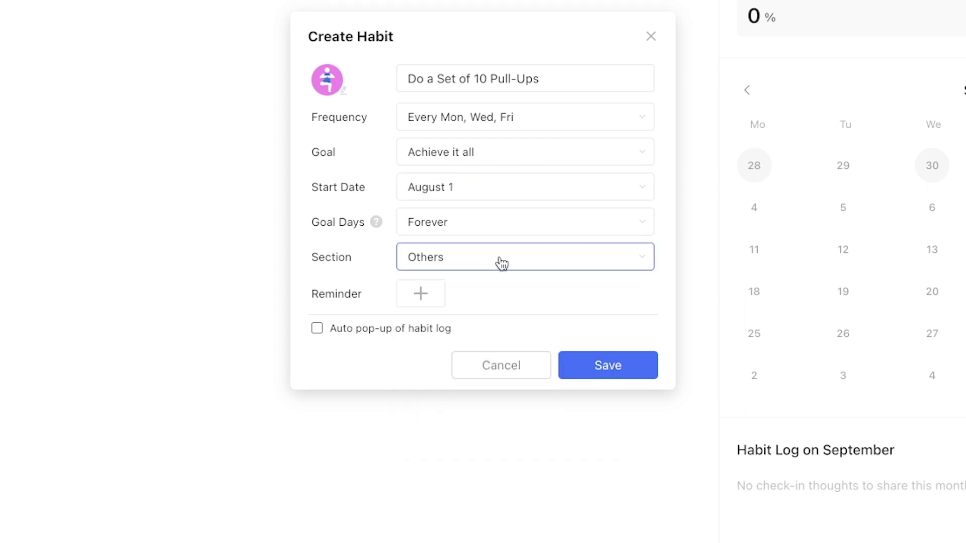
Put the habit in Morning Routine with an 08:30 reminder and the automatic log pop-up.
click(420, 293)
scroll(449, 364, up, 3)
click(449, 354)
click(385, 336)
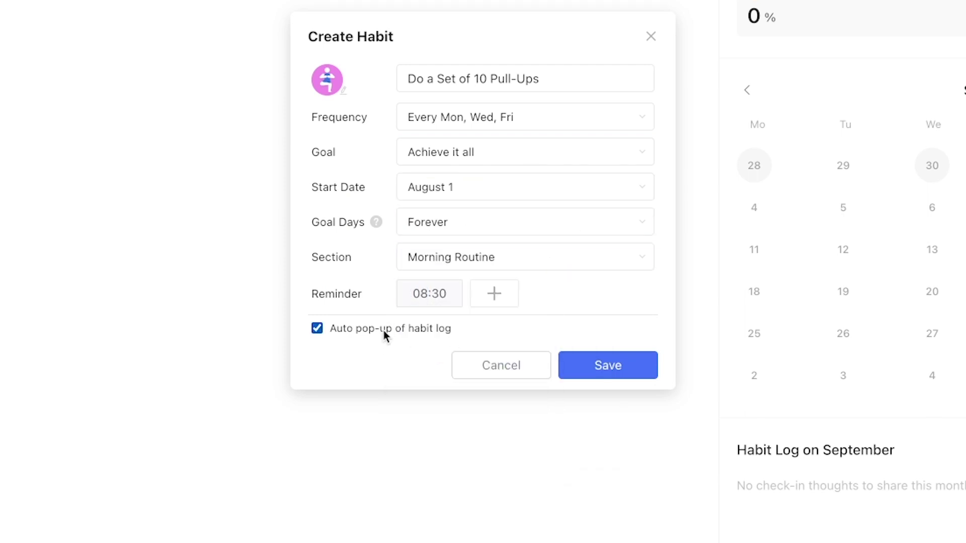
Change the habit goal to reaching a certain amount.
click(527, 163)
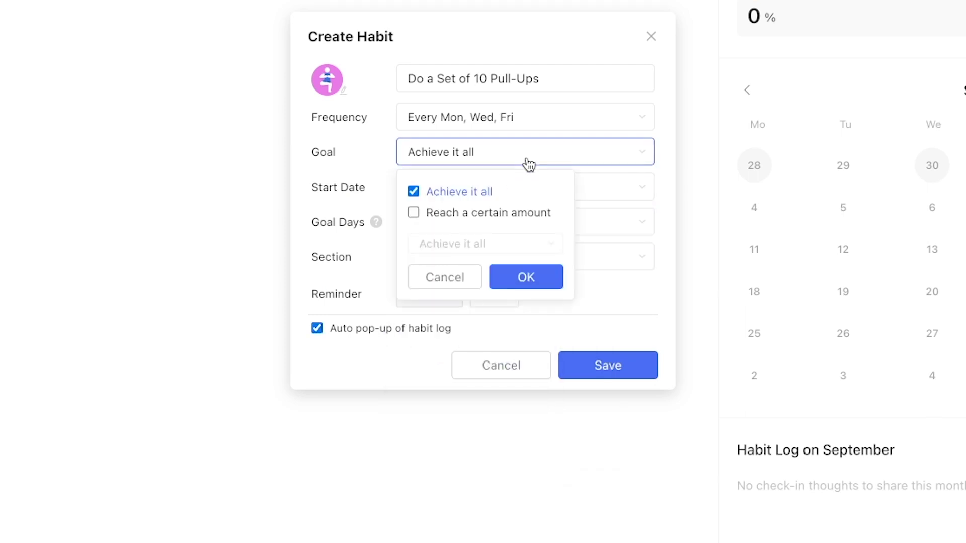
click(490, 216)
click(486, 244)
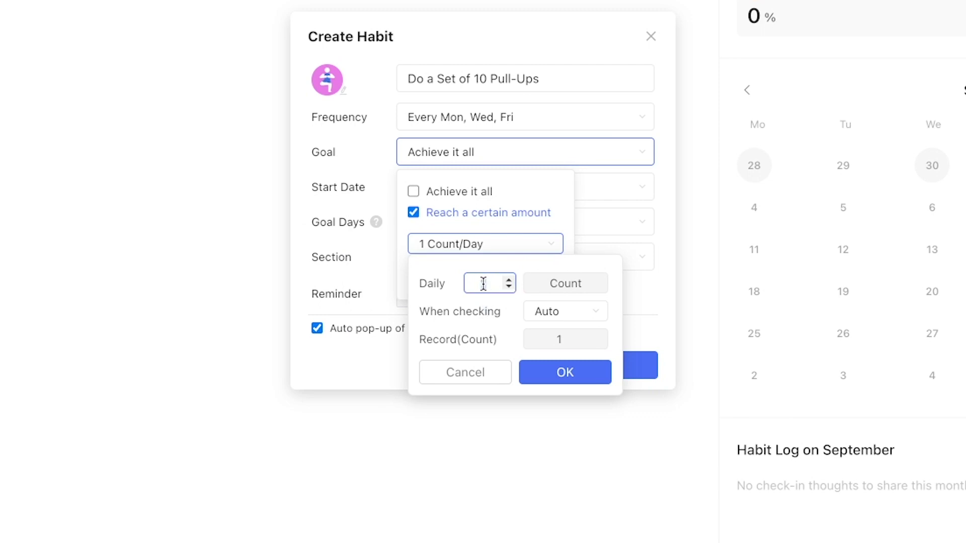
Set the daily goal to 3 counts, trying Manual check-in before returning to Auto.
drag(486, 283, 481, 284)
text(3)
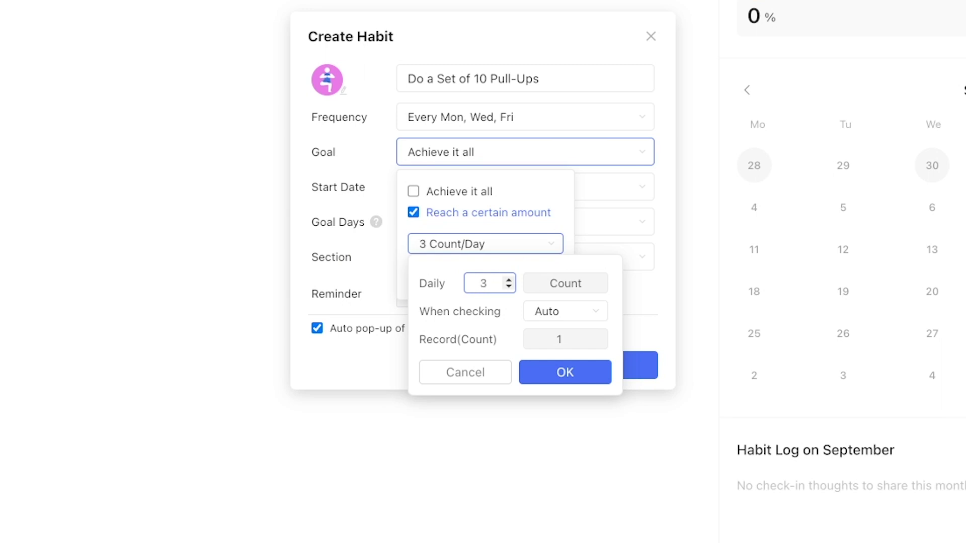
click(548, 314)
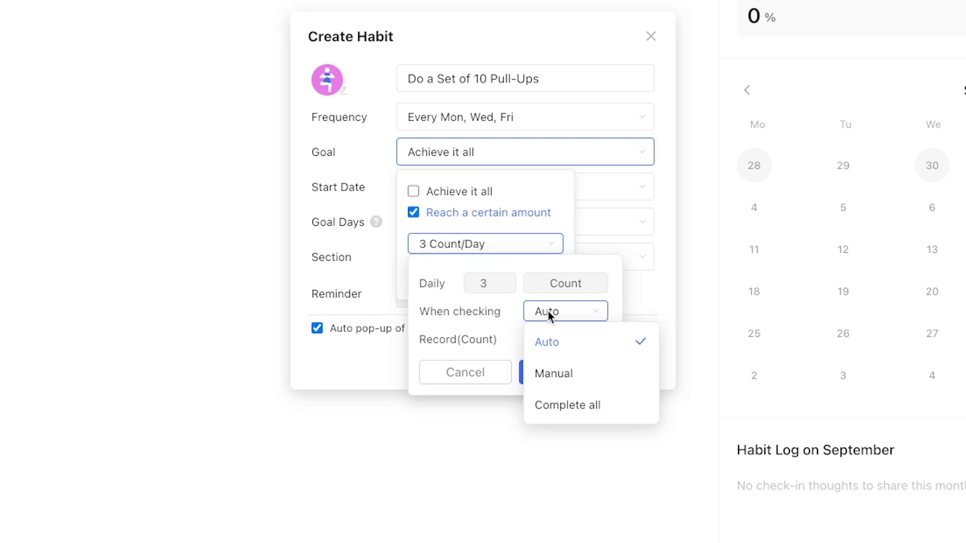
click(561, 370)
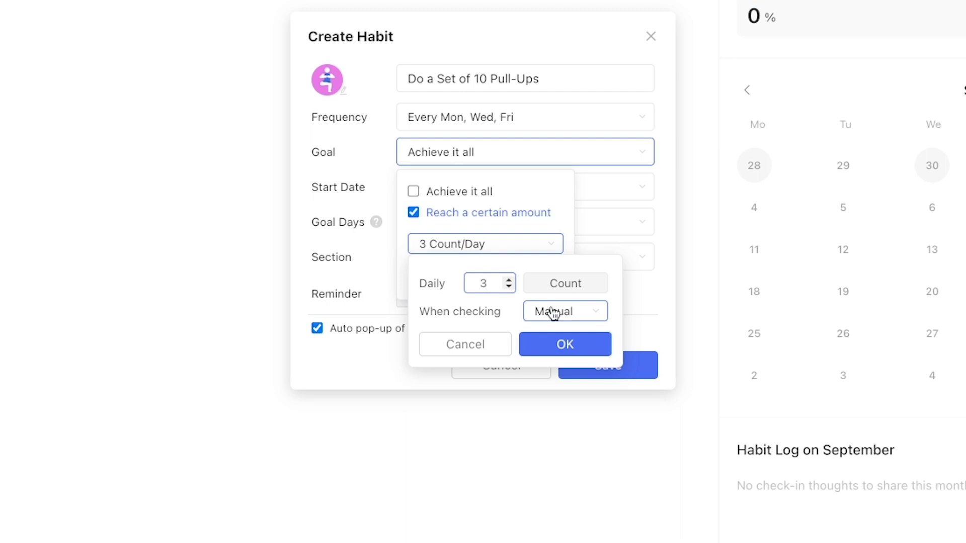
click(581, 317)
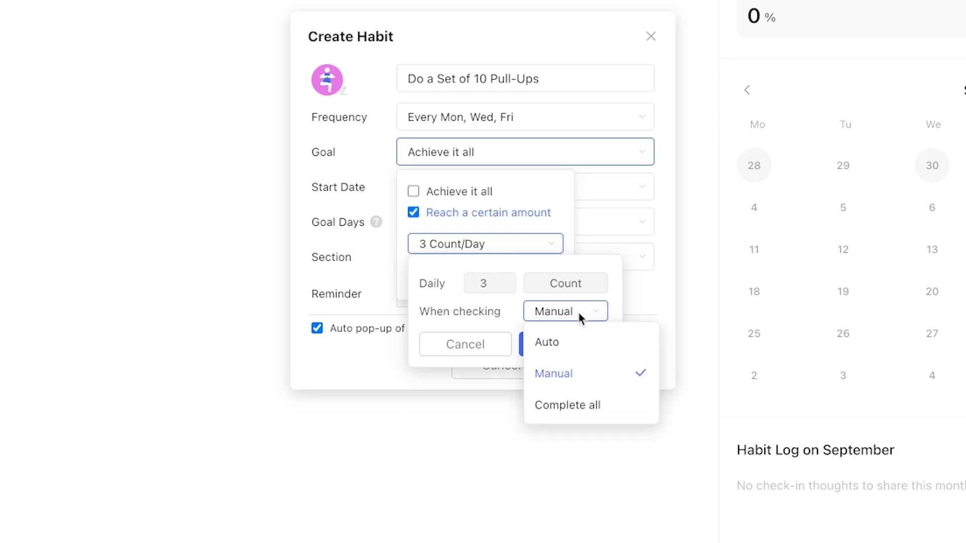
click(573, 341)
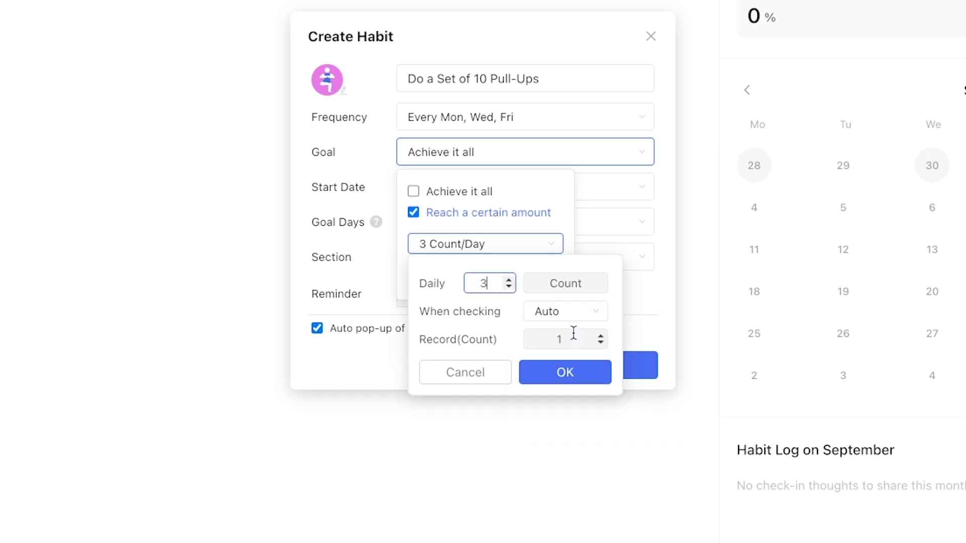
Try decimal values for the count recorded per check-in, leaving it at 1.
click(574, 334)
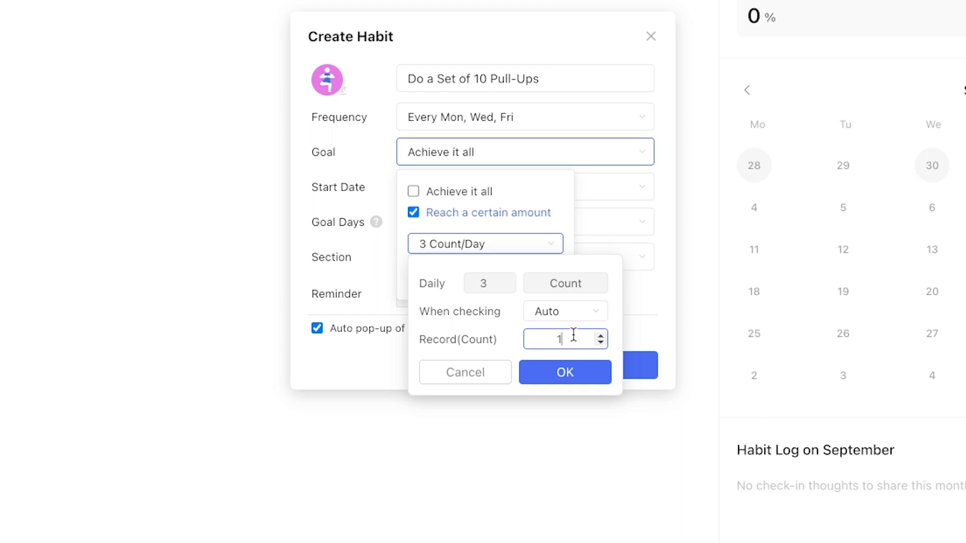
text(.2)
key(BackSpace)
text(5)
key(BackSpace)
text(8)
key(BackSpace)
key(BackSpace)
text(2)
key(BackSpace)
key(BackSpace)
Try the Complete all check-in mode, then switch back to Auto.
click(577, 316)
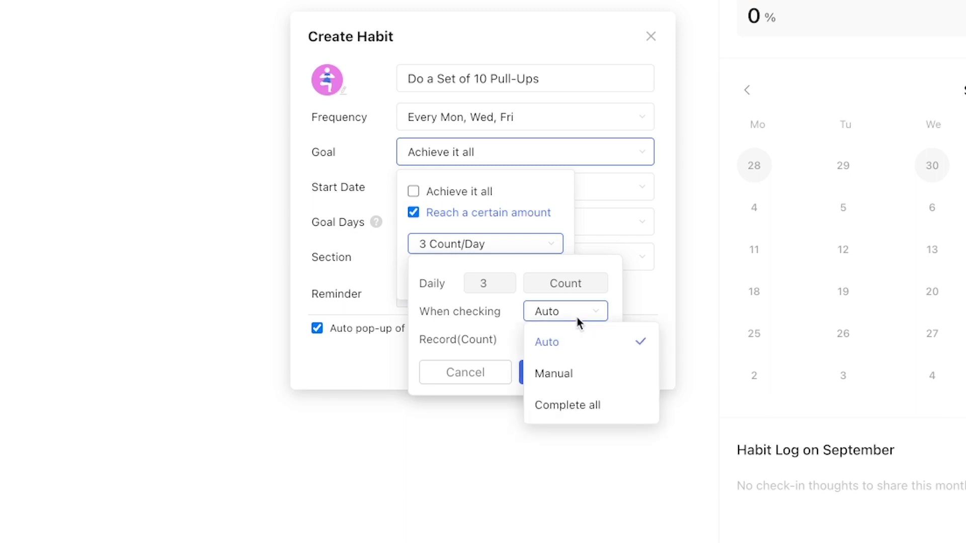
click(578, 407)
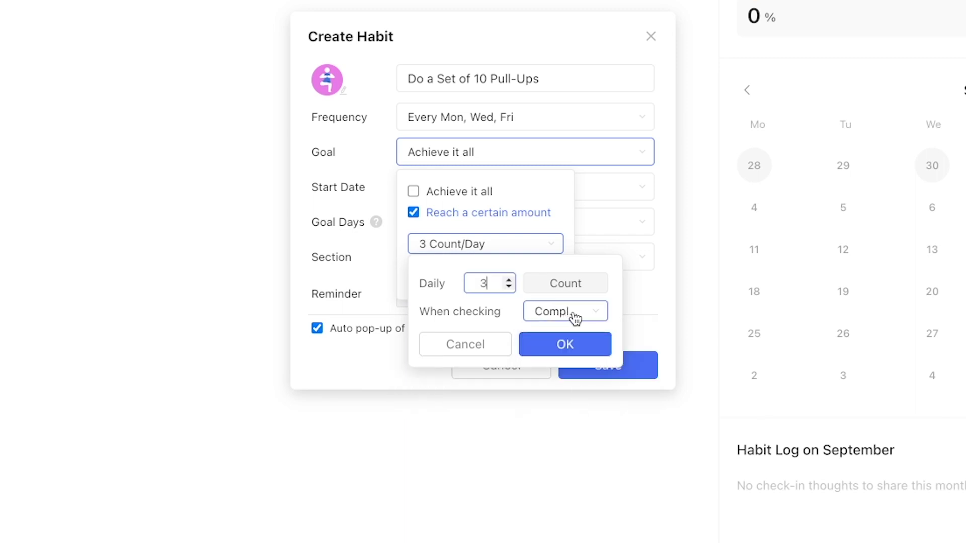
click(576, 316)
click(567, 344)
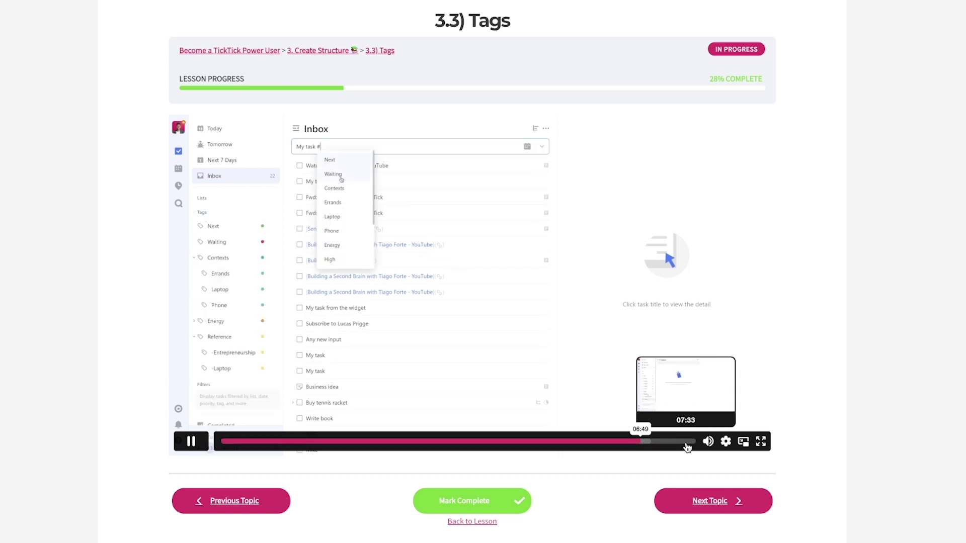
Mark the 3.3) Tags lesson complete to move on to 3.4) Lists.
click(473, 502)
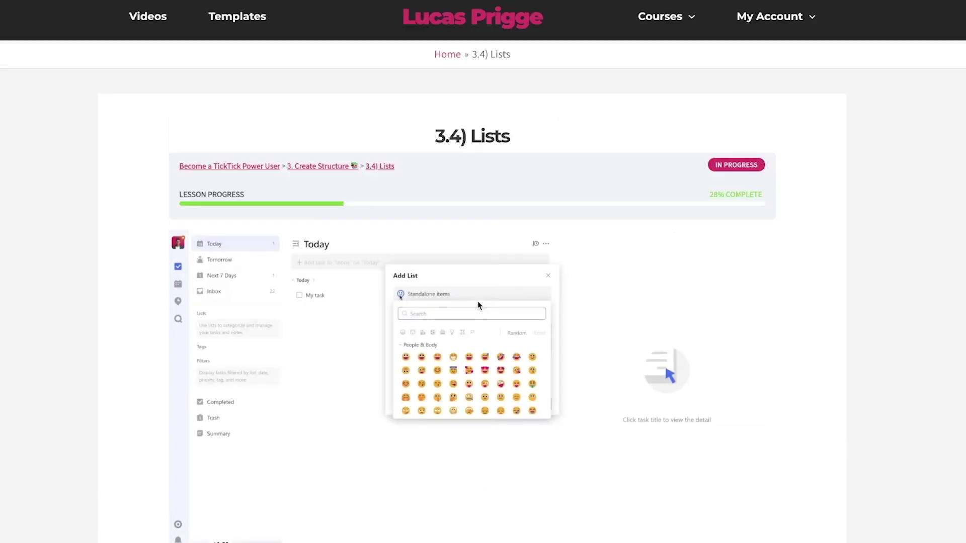
scroll(478, 304, down, 1)
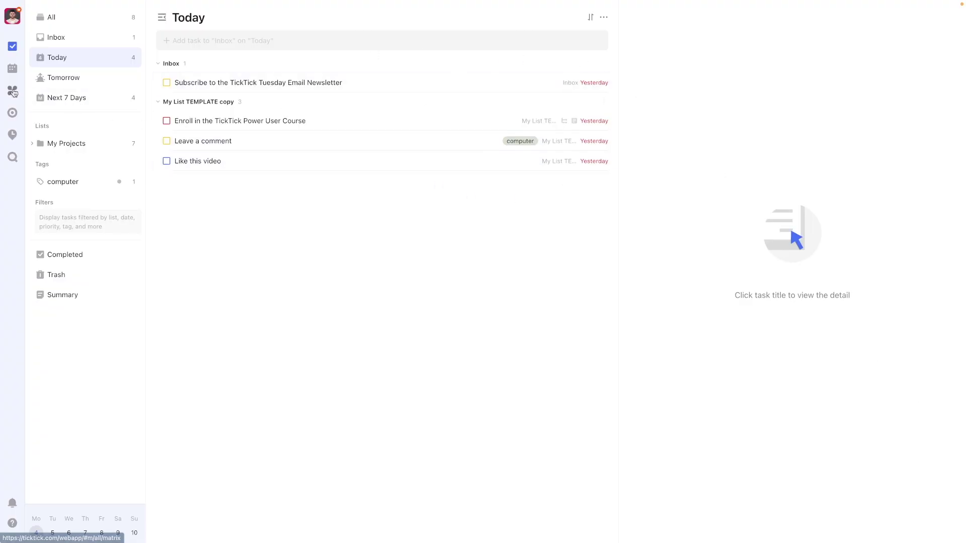
Turn on 'Show in Today & Next 7 days' in the habit settings.
click(12, 134)
click(603, 19)
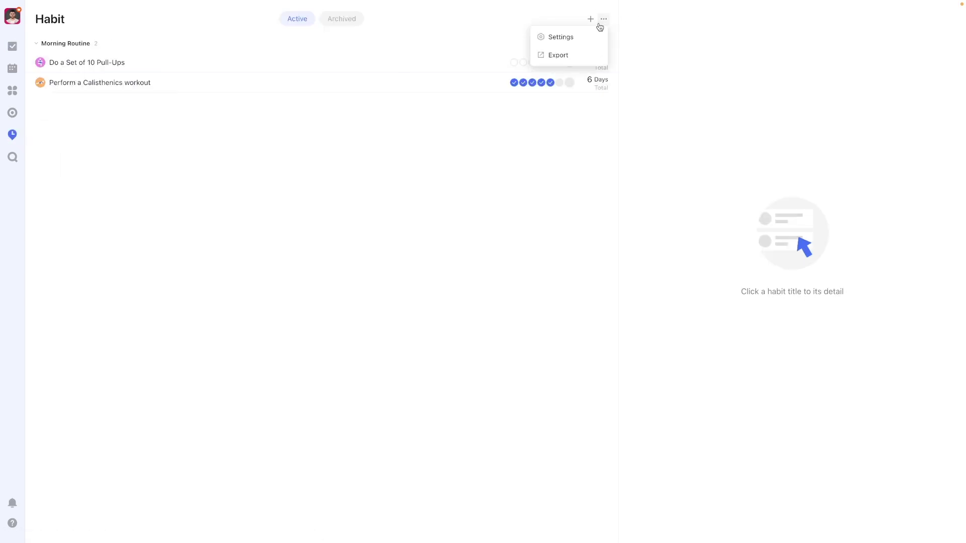
click(578, 37)
click(478, 148)
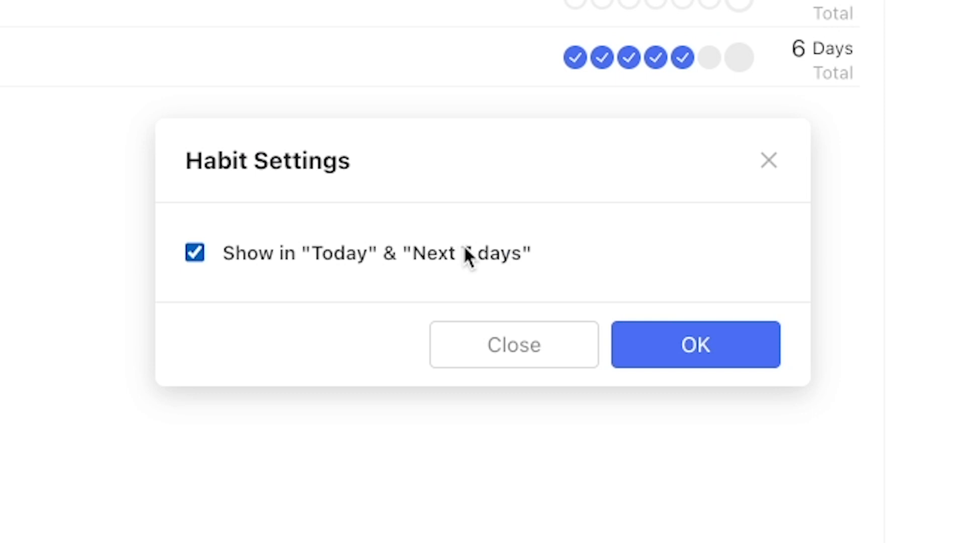
click(696, 345)
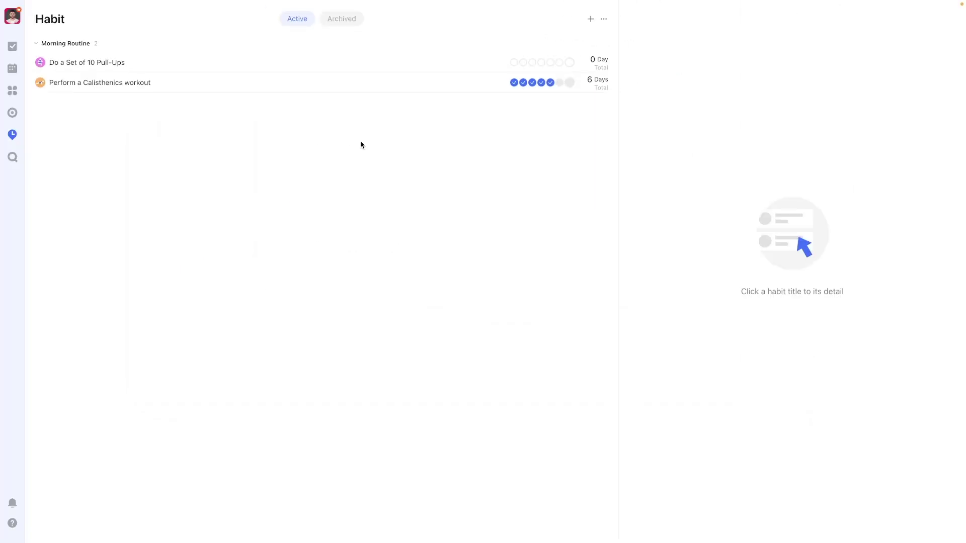
In Today, collapse the Inbox and My List TEMPLATE copy groups.
click(14, 46)
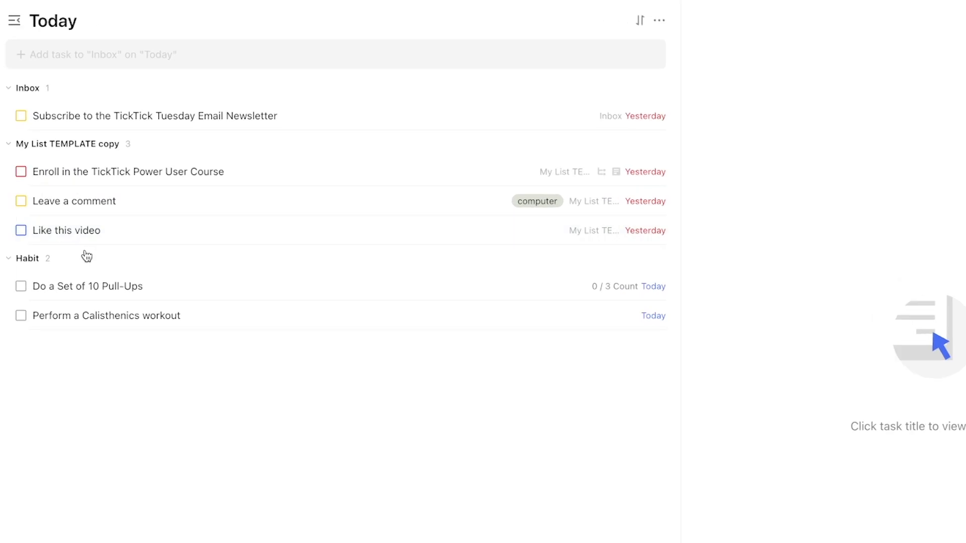
click(158, 65)
click(8, 112)
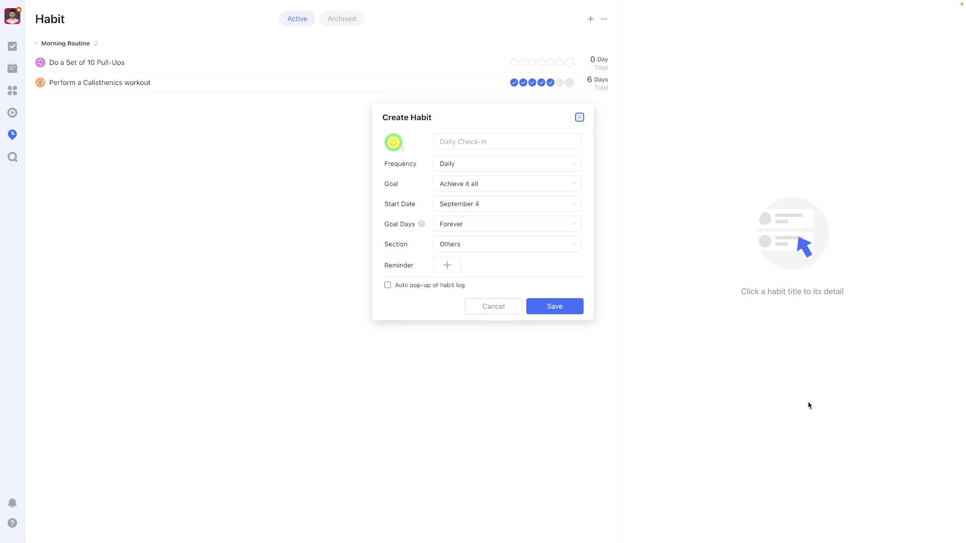
Add a new habit section named Easy.
click(538, 249)
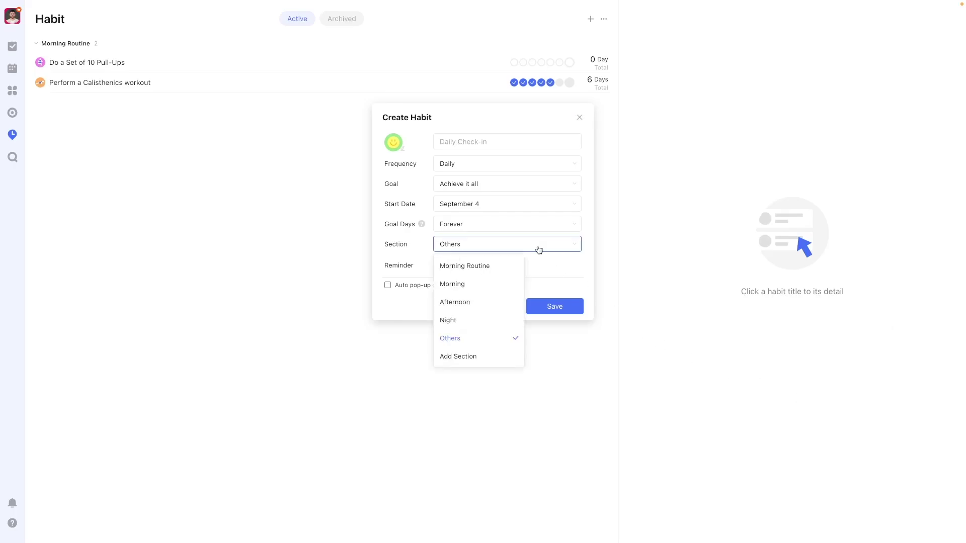
click(468, 355)
text(Easy)
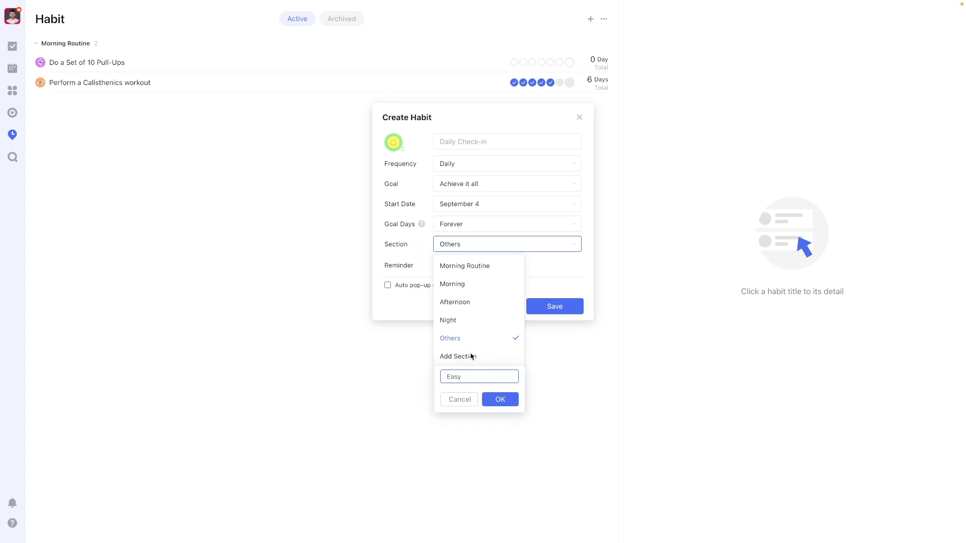
click(505, 405)
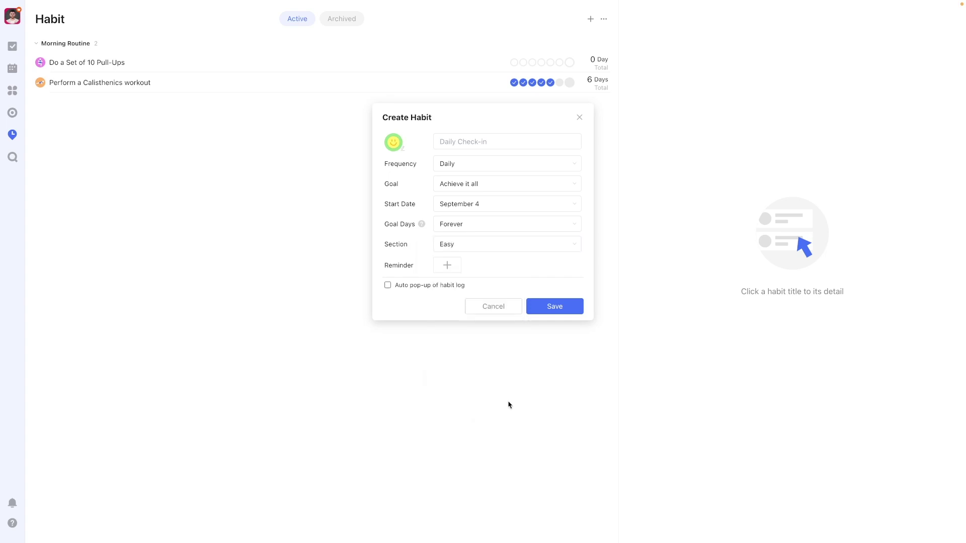
Add a Computer habit section, then cancel the new habit without saving.
click(490, 246)
click(466, 374)
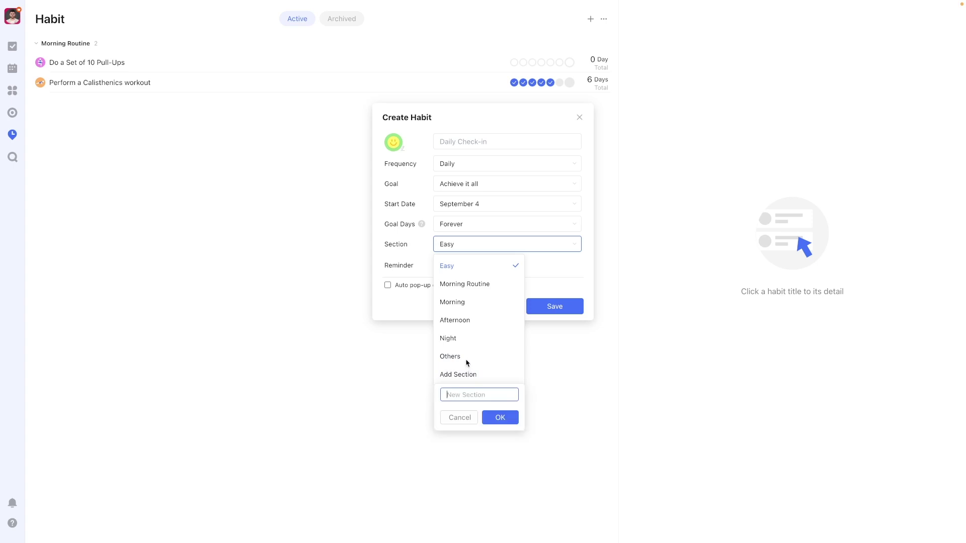
text(Computer)
click(503, 419)
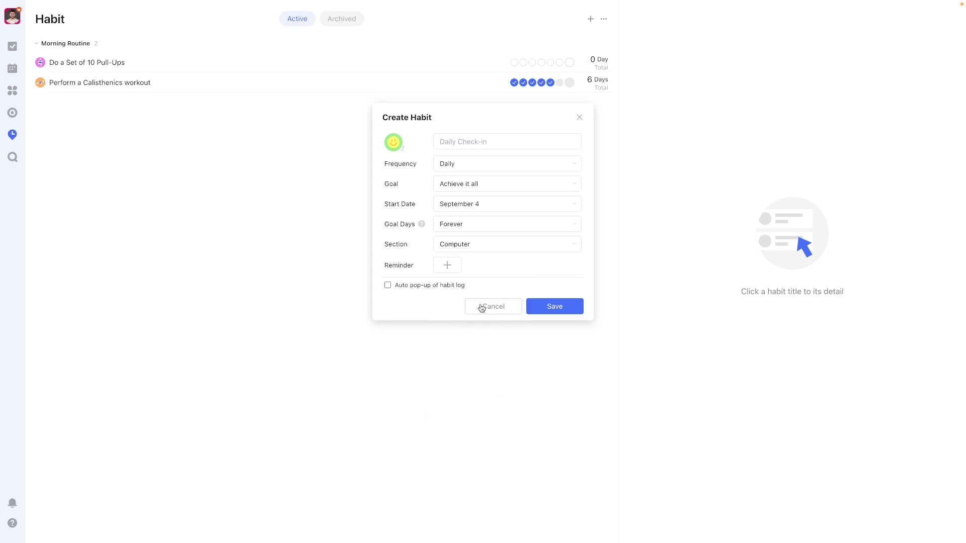
click(491, 251)
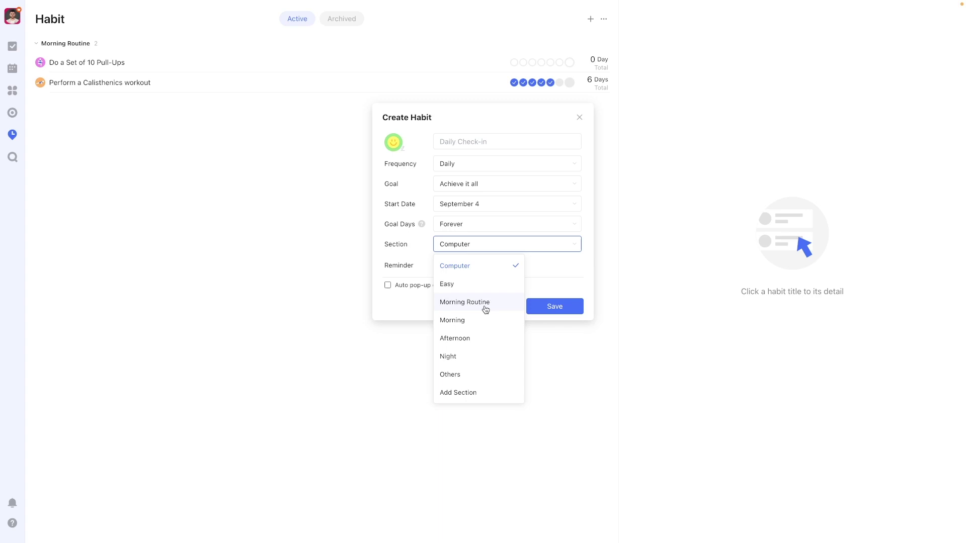
click(487, 247)
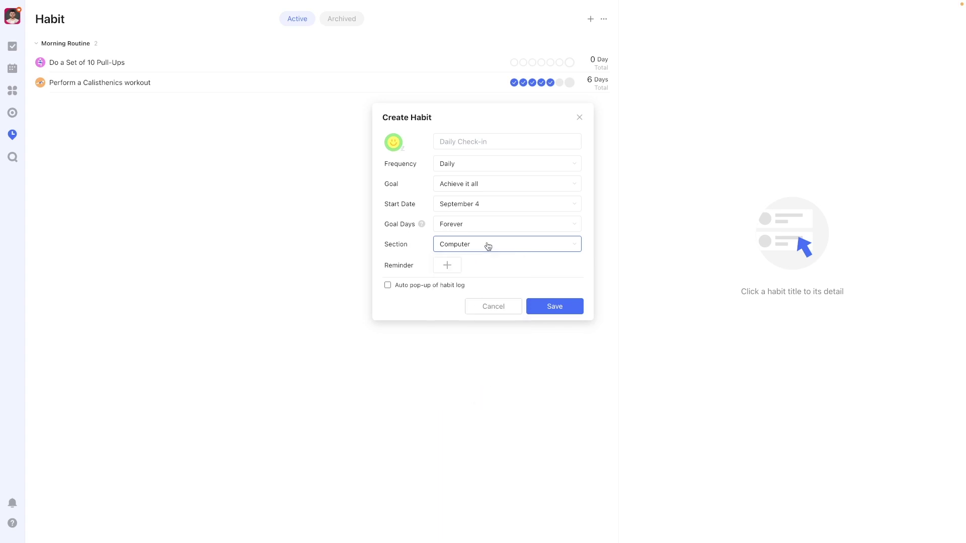
click(513, 309)
Collapse and re-expand Morning Routine, then check its section options.
click(36, 46)
click(36, 45)
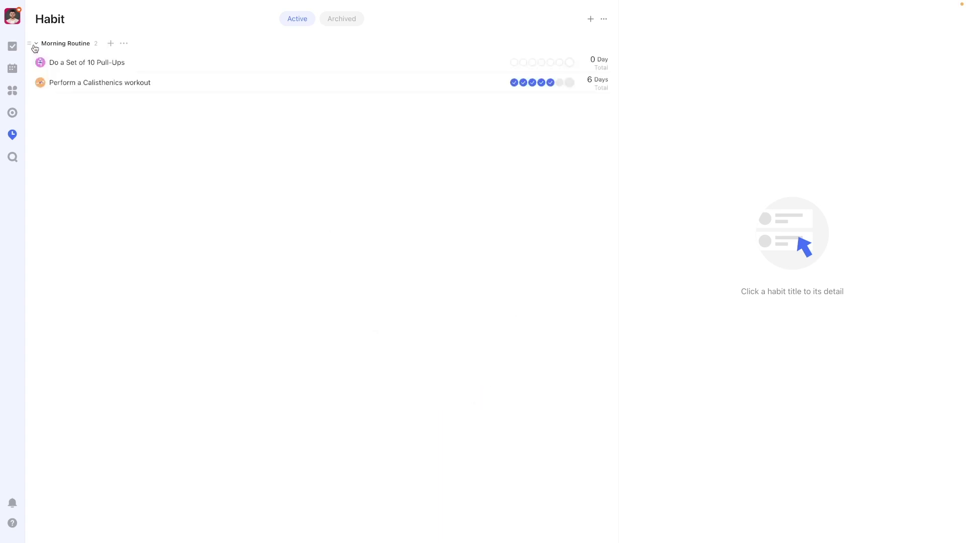
click(125, 43)
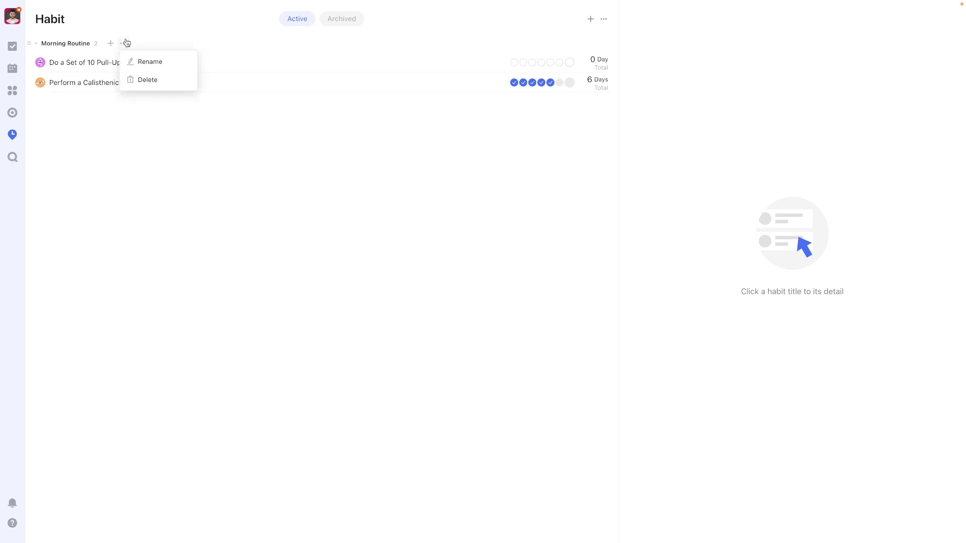
click(126, 43)
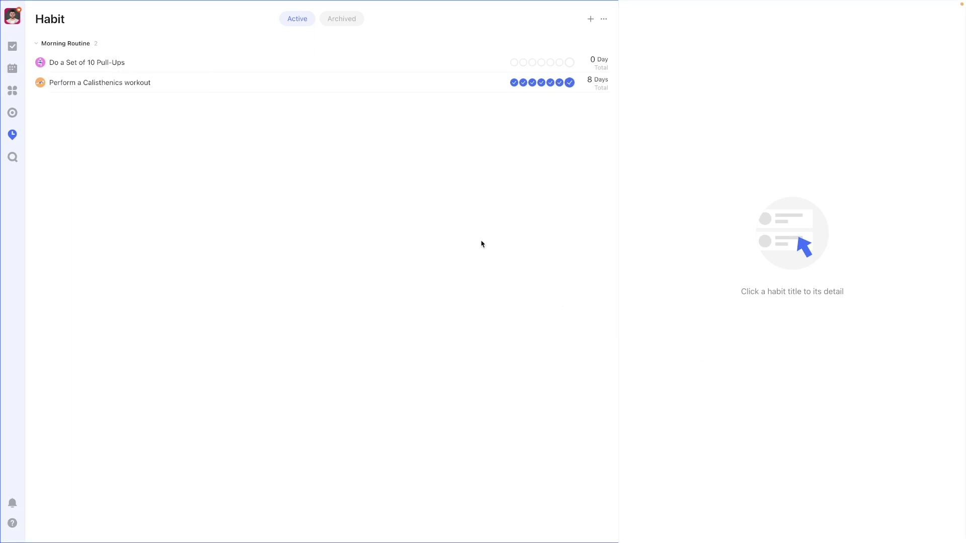
Archive Perform a Calisthenics workout and confirm it appears in the Archived list.
right_click(362, 90)
click(403, 120)
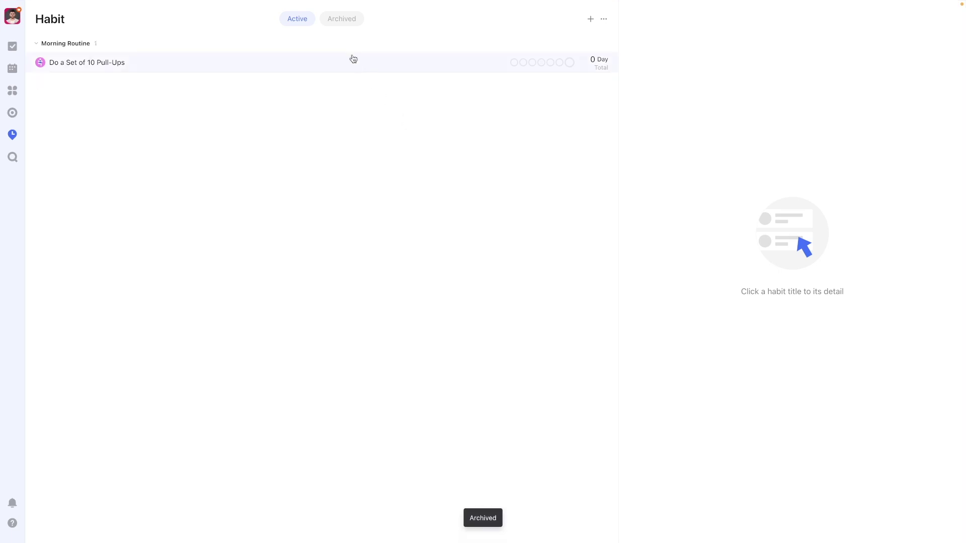
click(341, 20)
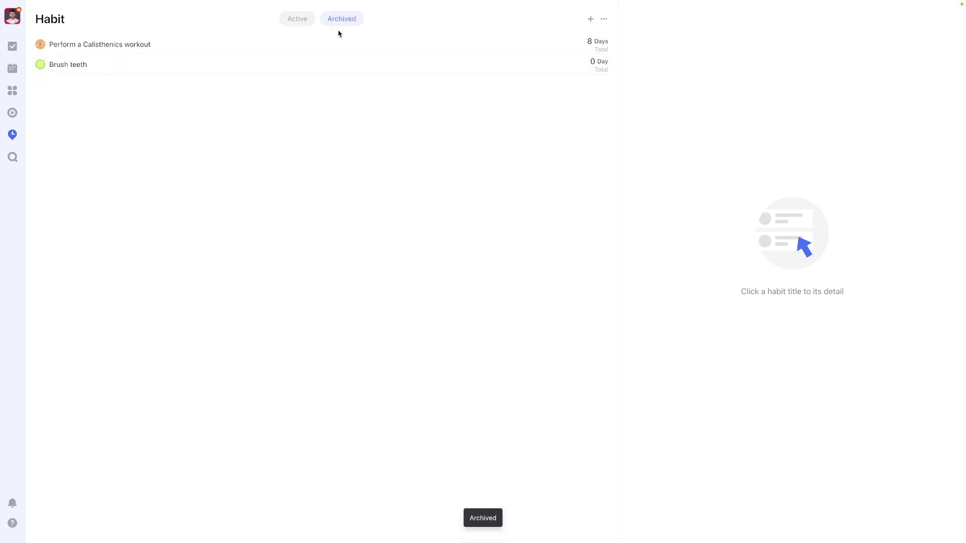
click(337, 43)
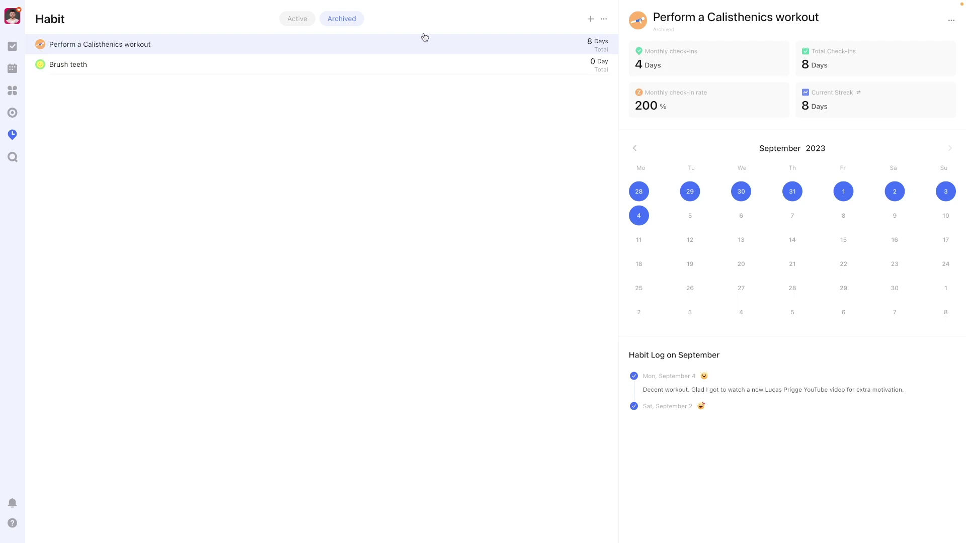
click(308, 23)
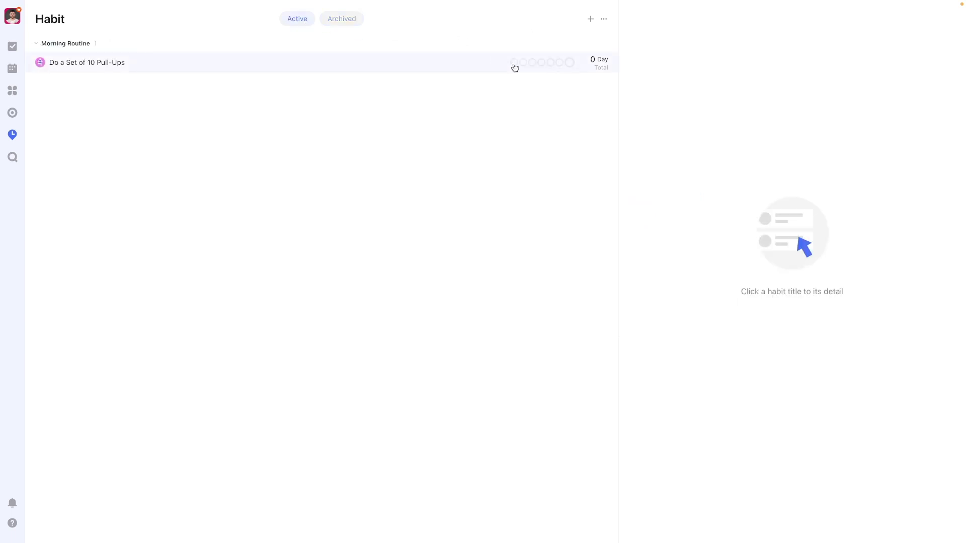
click(352, 23)
Open the archived calisthenics habit's details and its options menu.
click(536, 49)
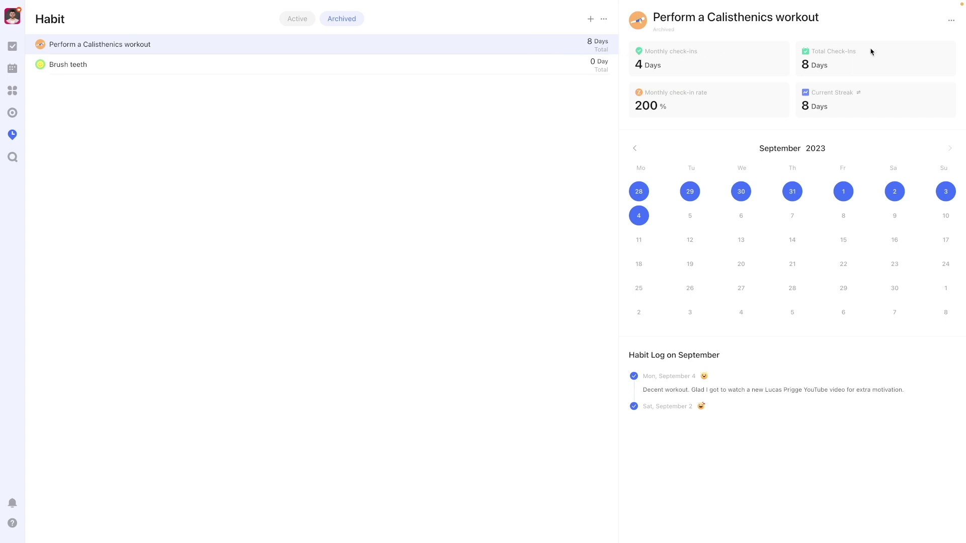
click(952, 21)
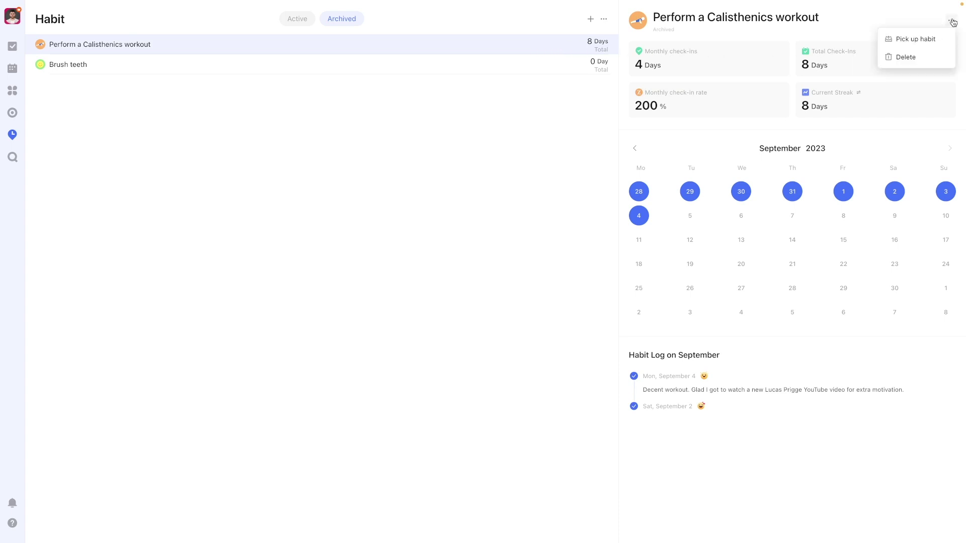